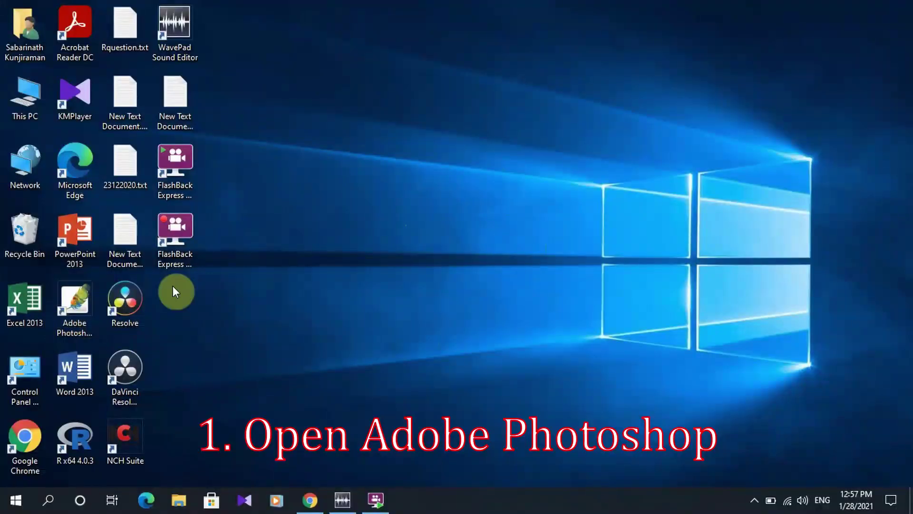
- Launch Adobe Photoshop, postpone the product registration and dismiss the welcome screen
double_click(79, 310)
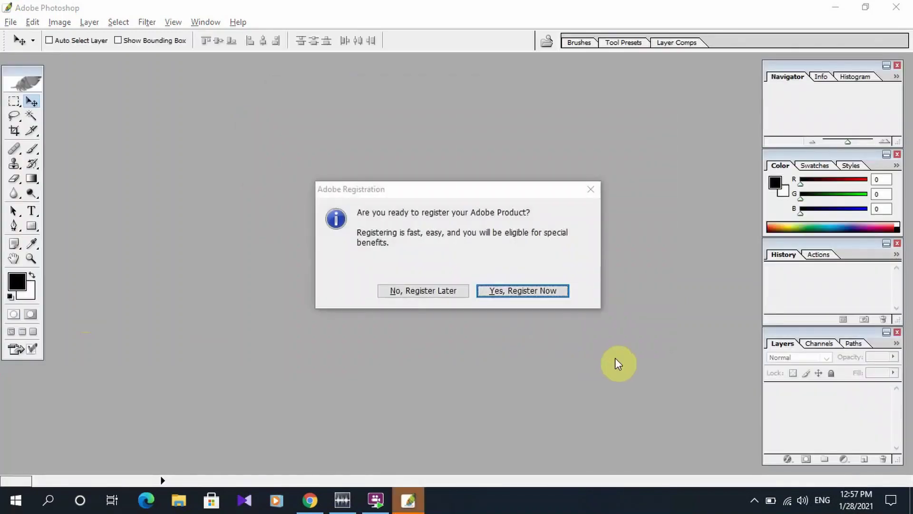
left_click(410, 292)
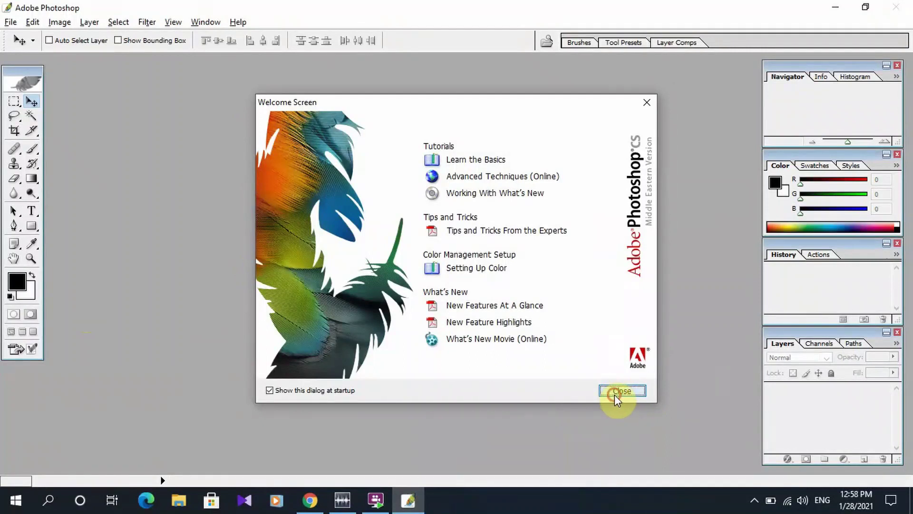
left_click(615, 395)
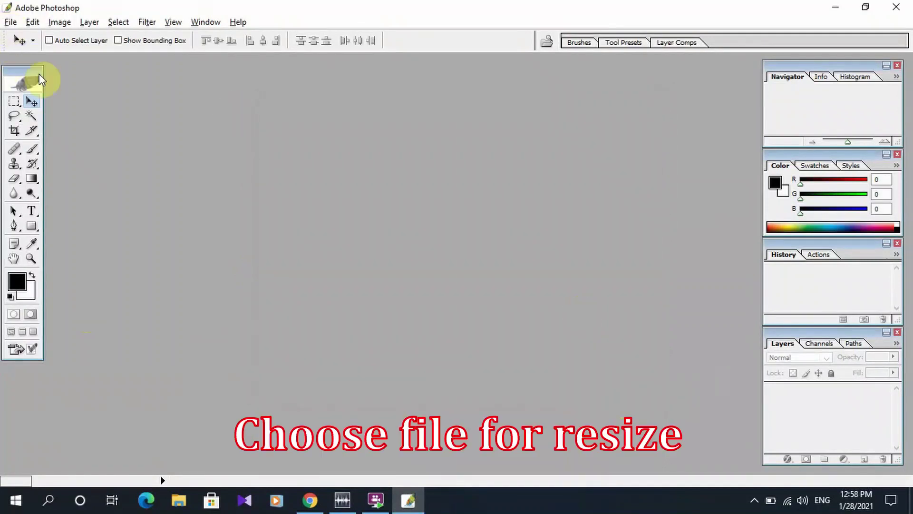
- Open pexels-mentatdgt-1024311.jpg from the Edit folder on Local Disk (E:) and maximize its document window
left_click(10, 22)
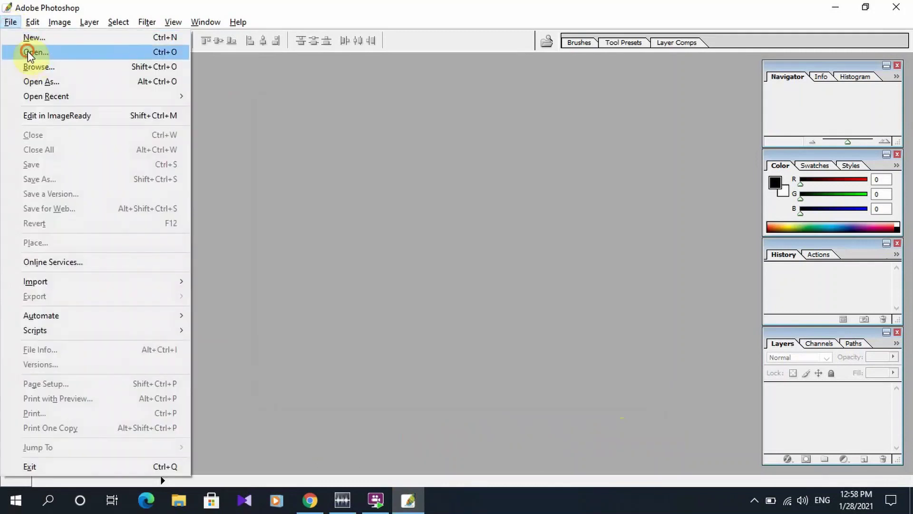
left_click(28, 50)
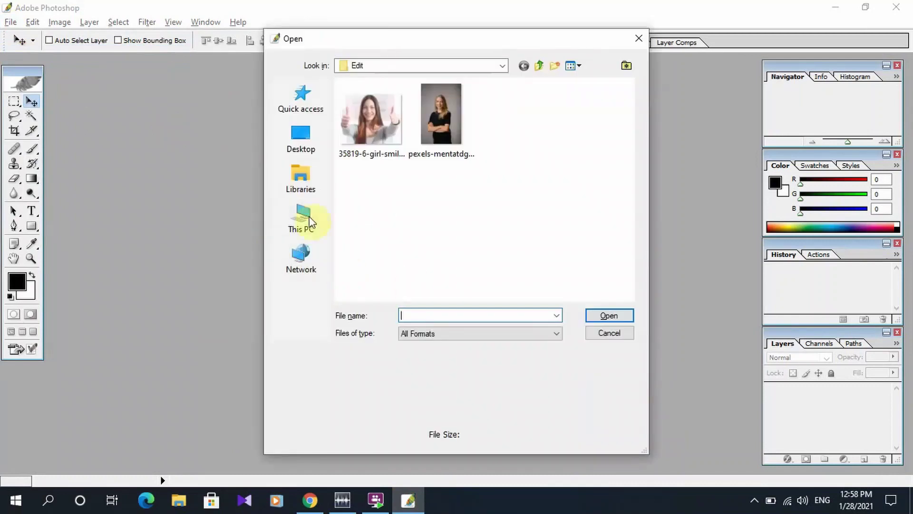
left_click(303, 223)
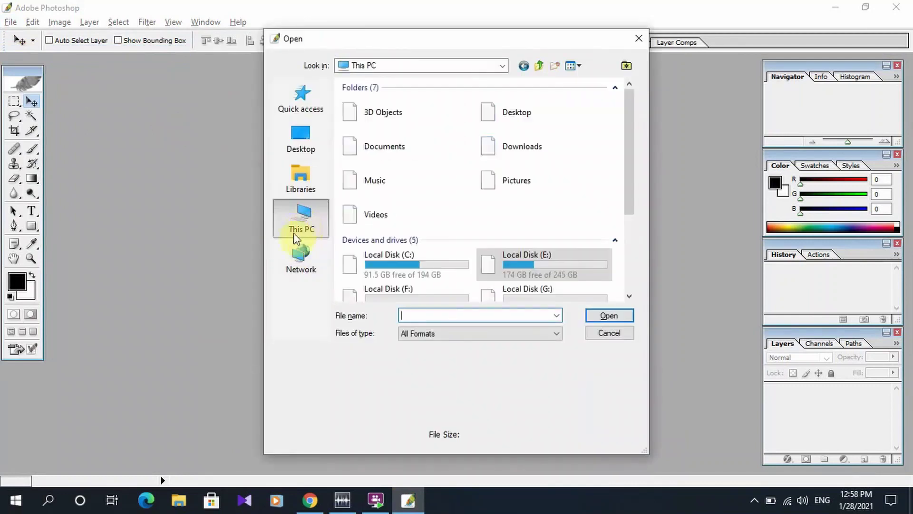
left_click(506, 262)
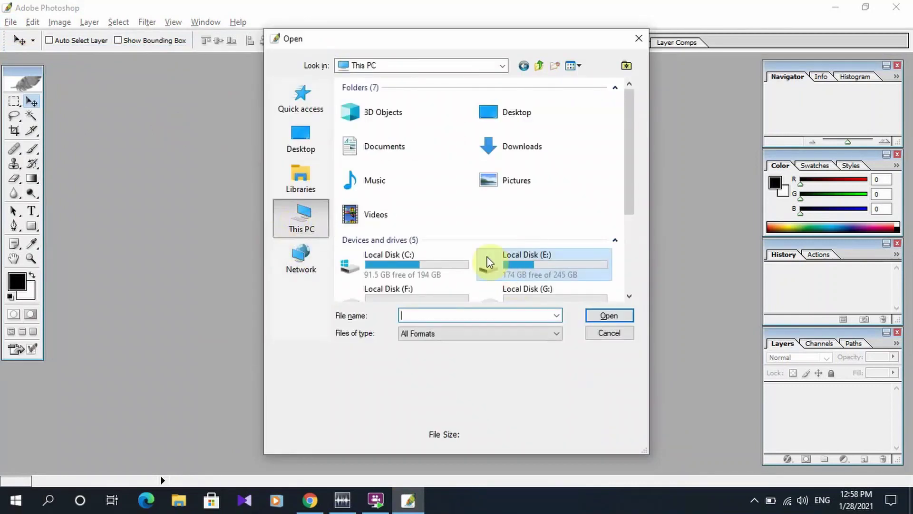
double_click(529, 276)
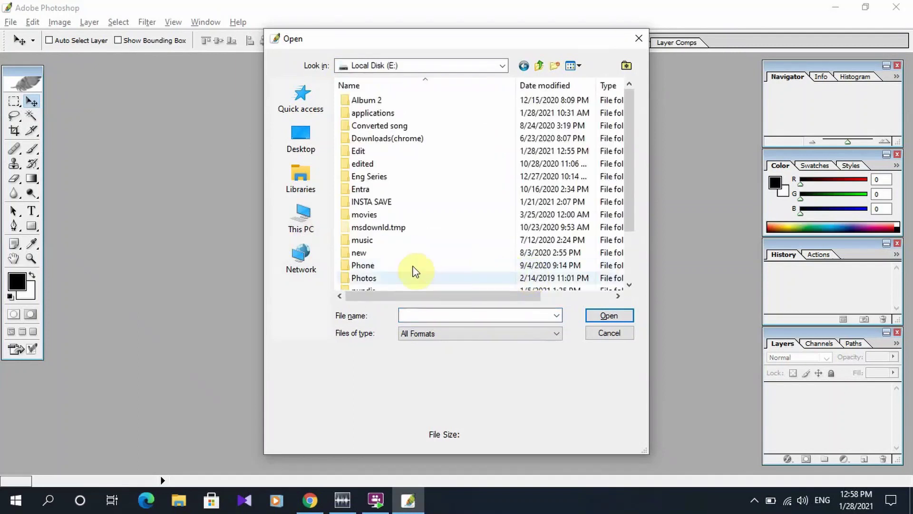
left_click(381, 151)
double_click(380, 151)
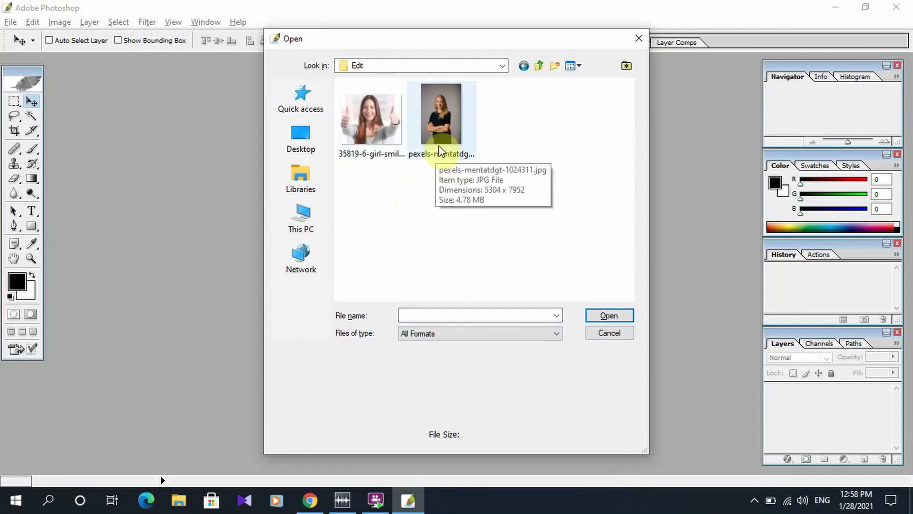
left_click(438, 132)
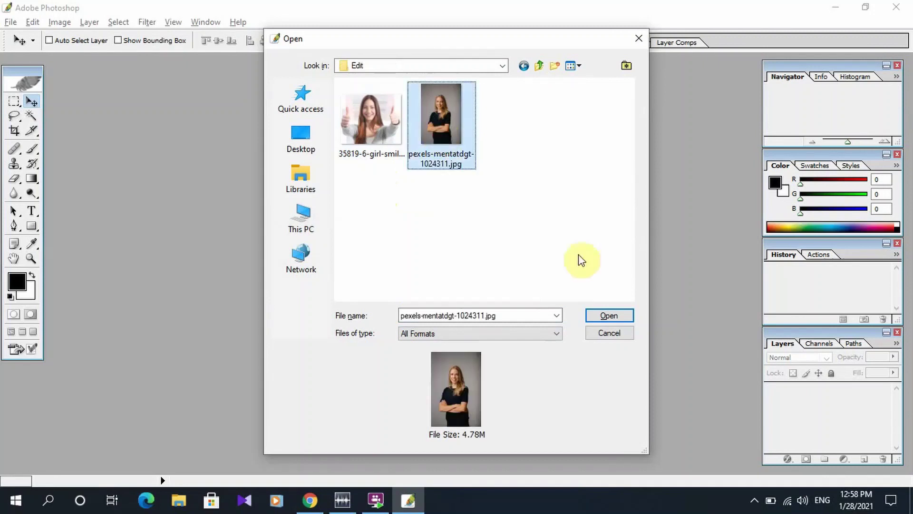
left_click(612, 315)
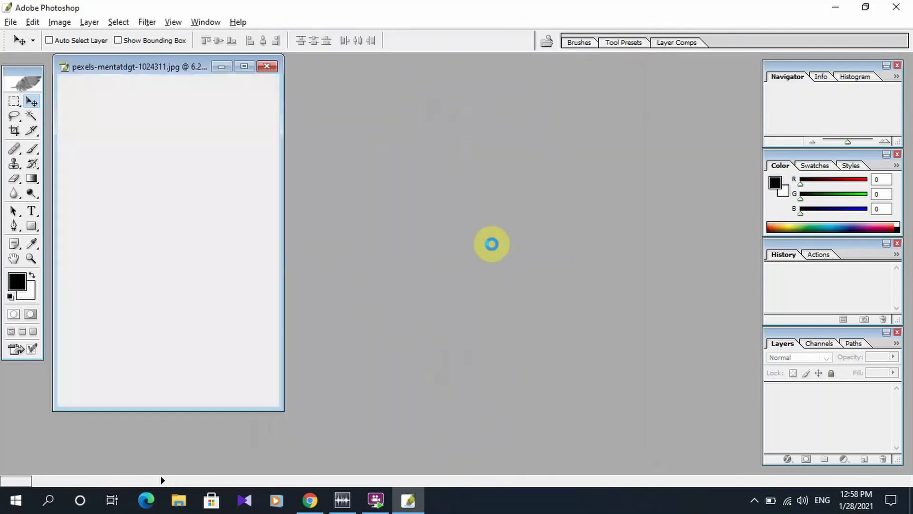
left_click(244, 66)
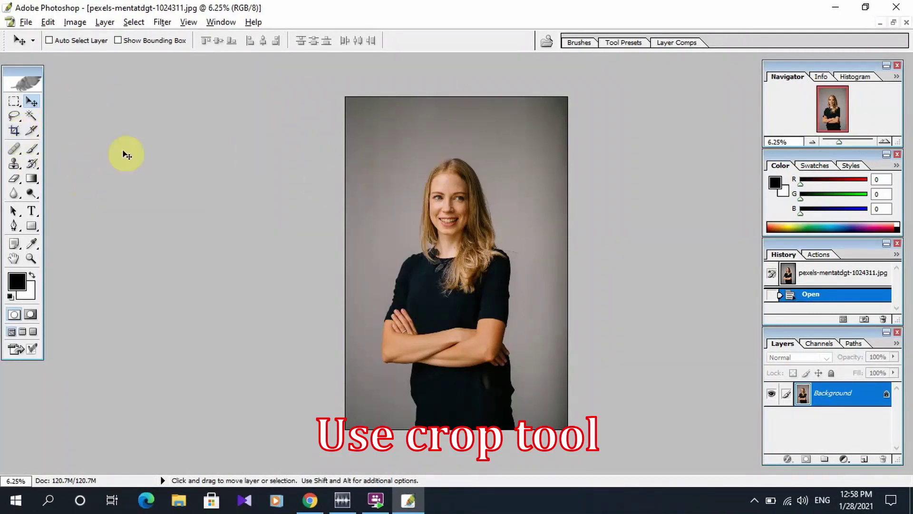
- Crop the photo to an upright head-and-shoulders portrait, from just above the hair down to just above the folded arms
left_click(15, 131)
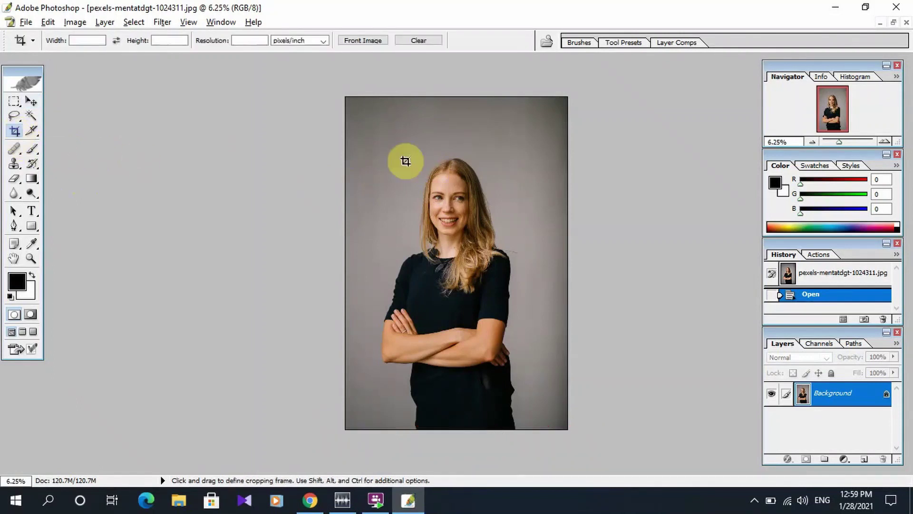
left_click_drag(379, 141, 524, 301)
left_click_drag(491, 218, 490, 231)
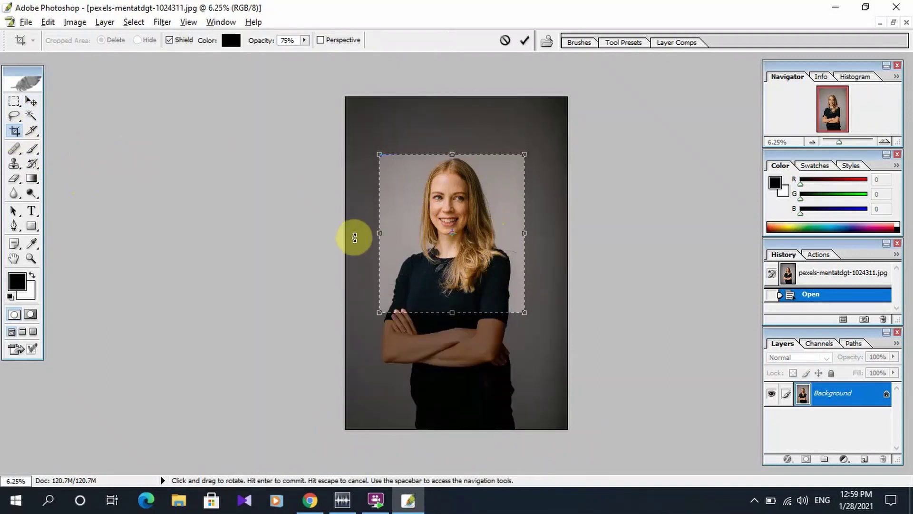
left_click_drag(384, 231, 395, 232)
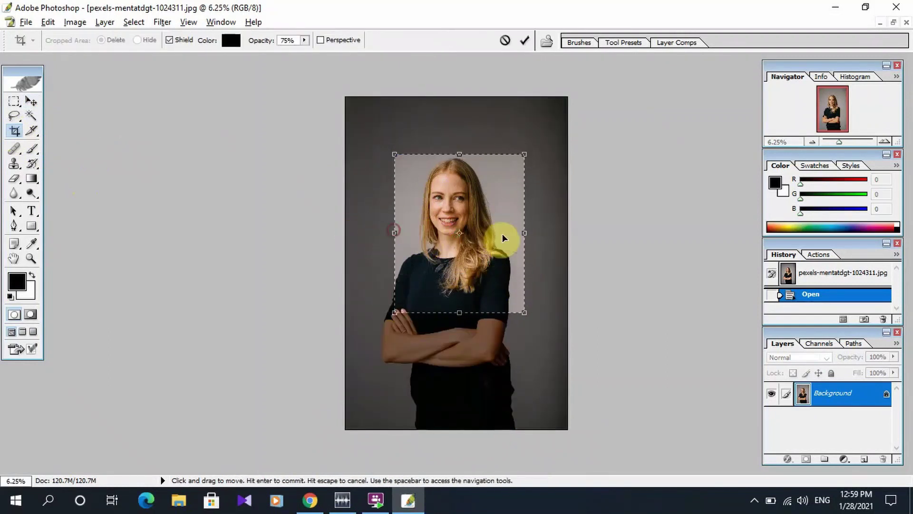
left_click_drag(525, 231, 508, 233)
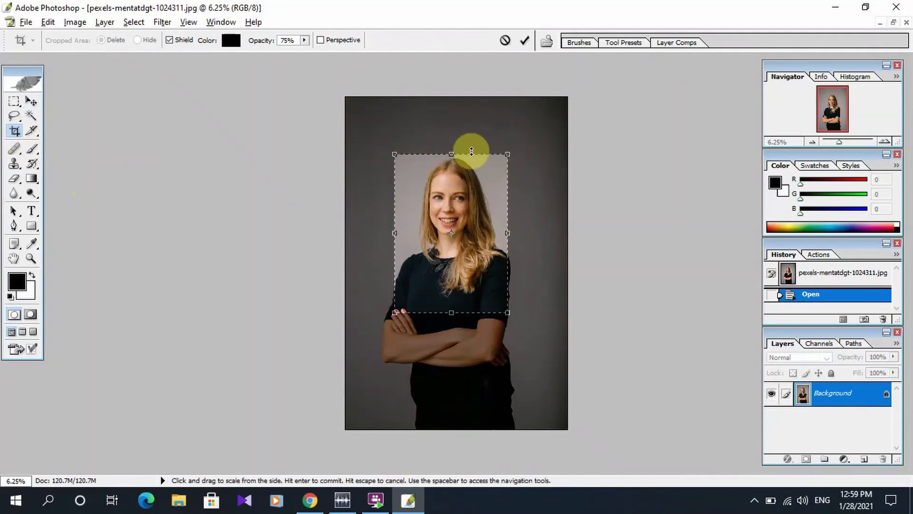
mouse_move(466, 216)
left_mouse_down()
mouse_move(461, 171)
mouse_move(461, 213)
left_mouse_up()
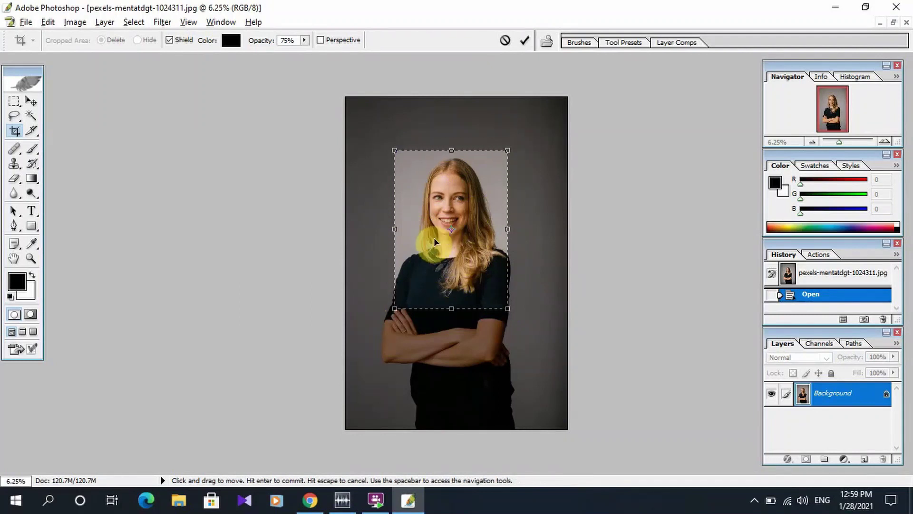
key("Return")
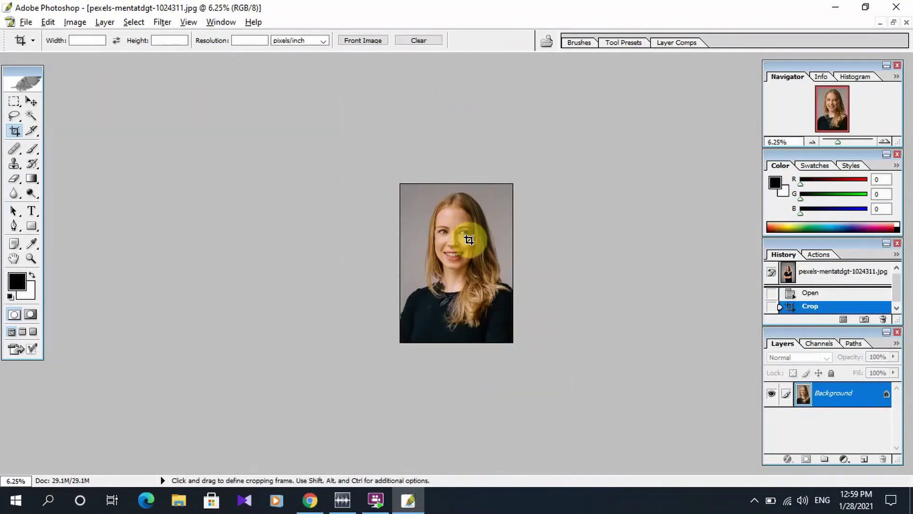
- Start a new document named psc and set its width to 150 pixels
left_click(26, 22)
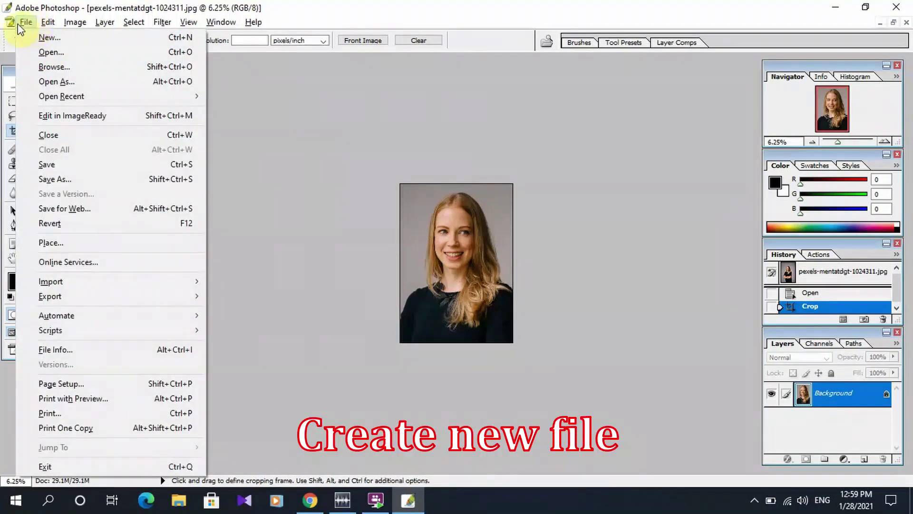
left_click(47, 37)
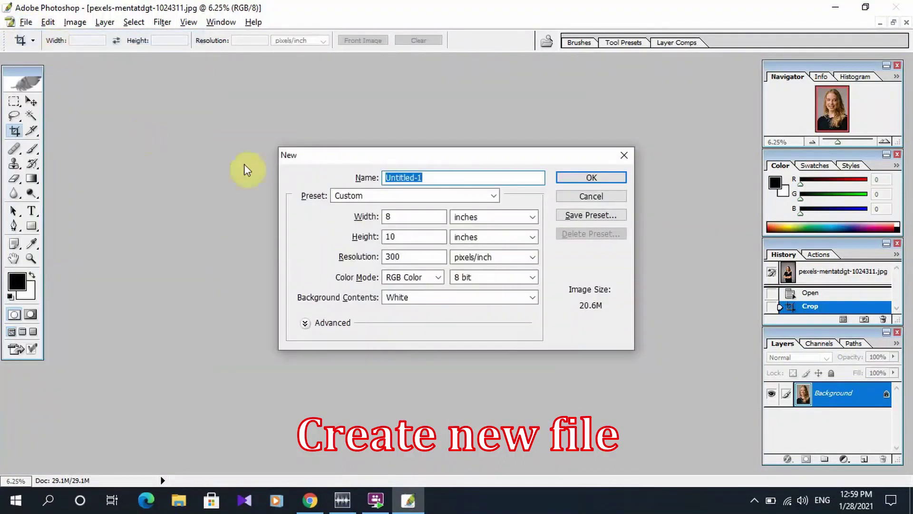
left_click(437, 177)
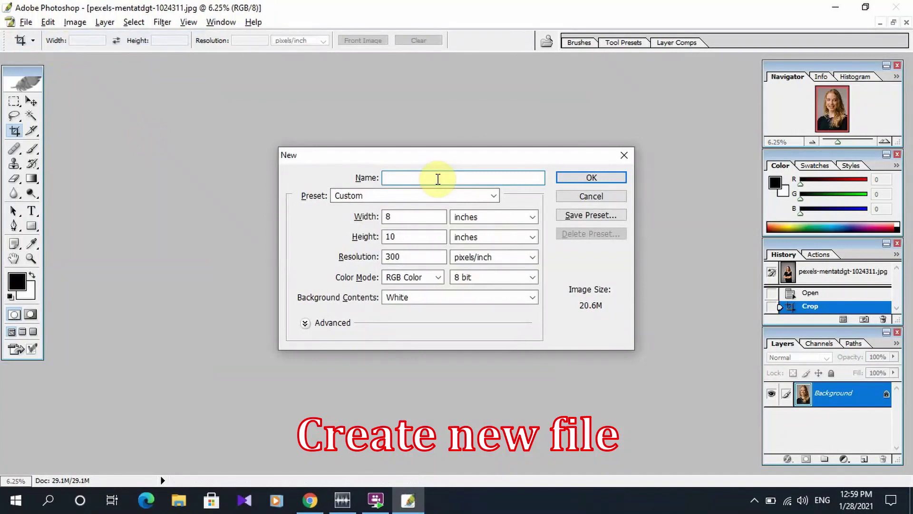
type("psc")
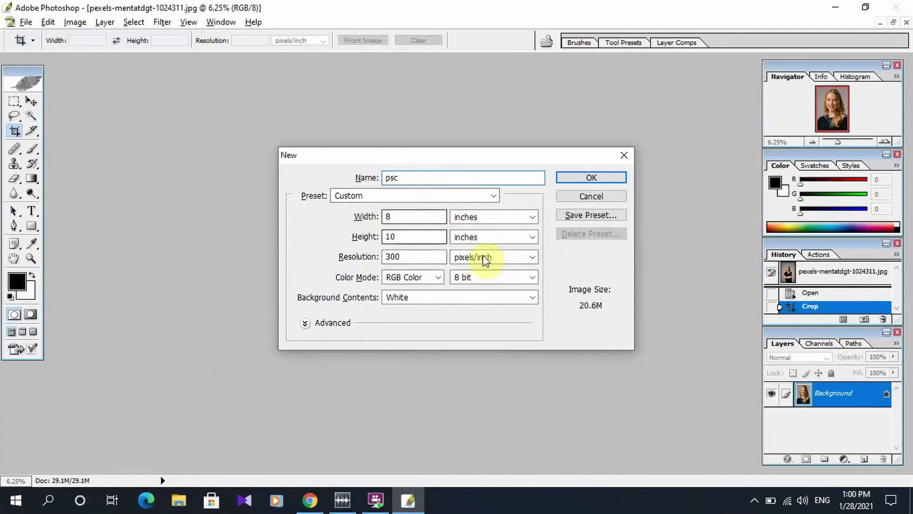
left_click(424, 219)
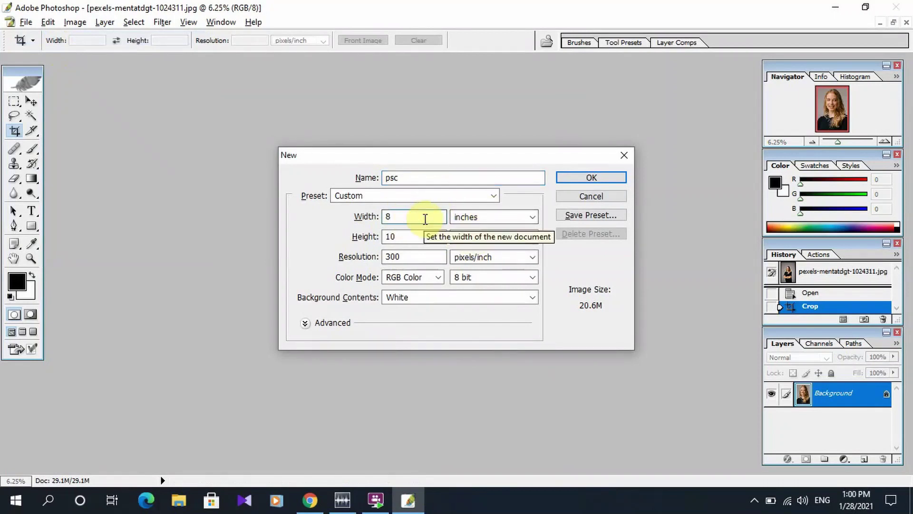
key("BackSpace")
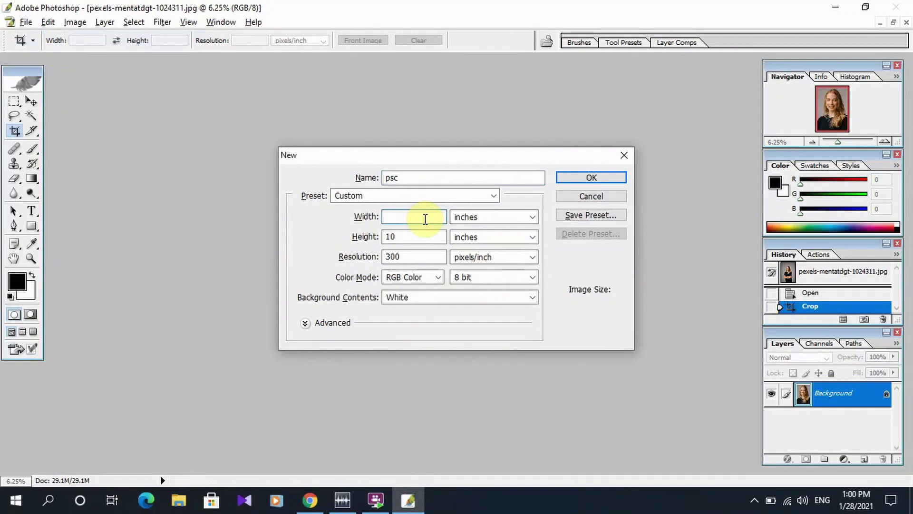
type("150")
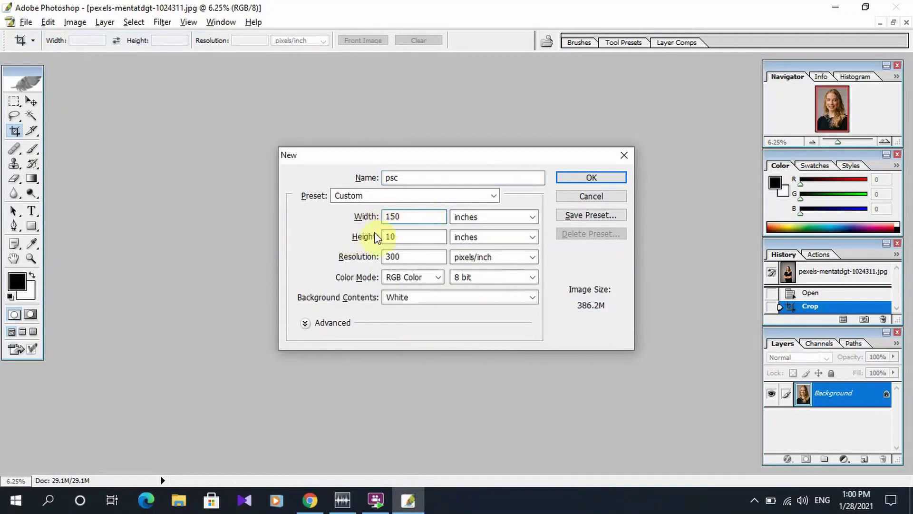
left_click(481, 217)
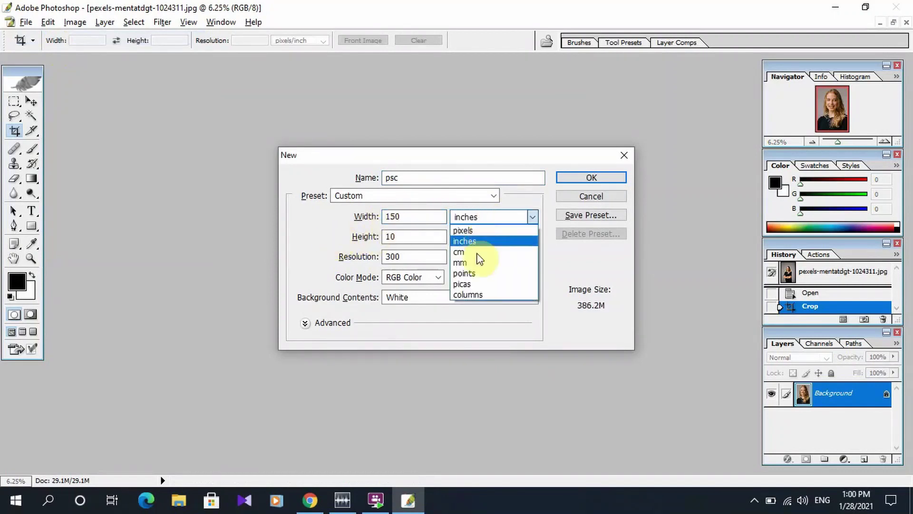
left_click(470, 230)
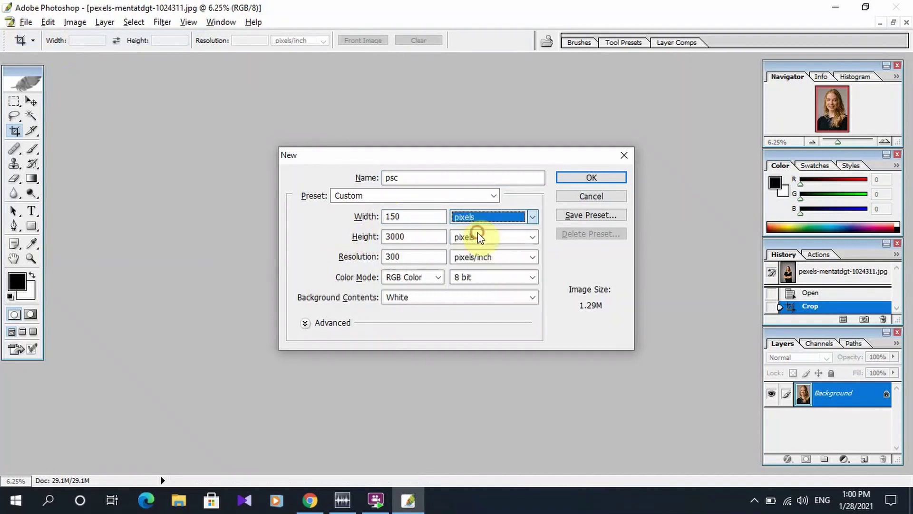
- Set the new document's height to 200 pixels and its resolution to 200 pixels/inch, and create it
left_click(428, 235)
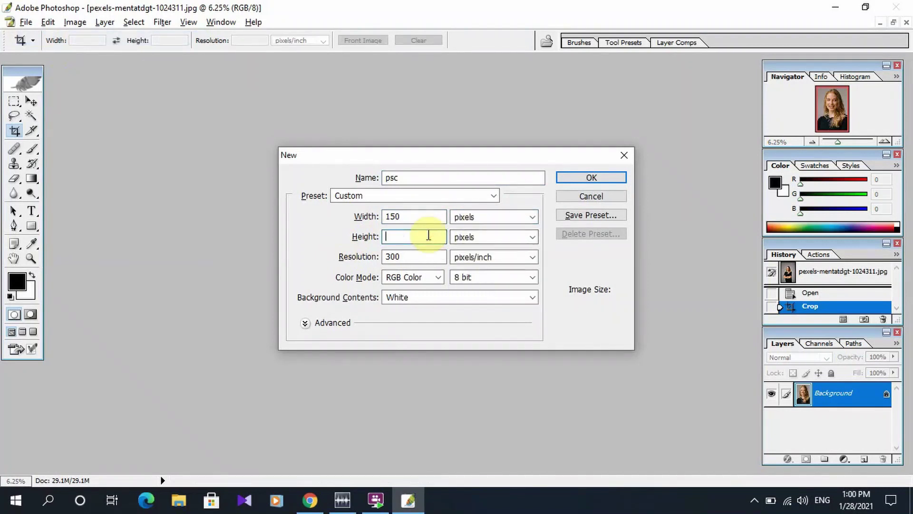
type("200")
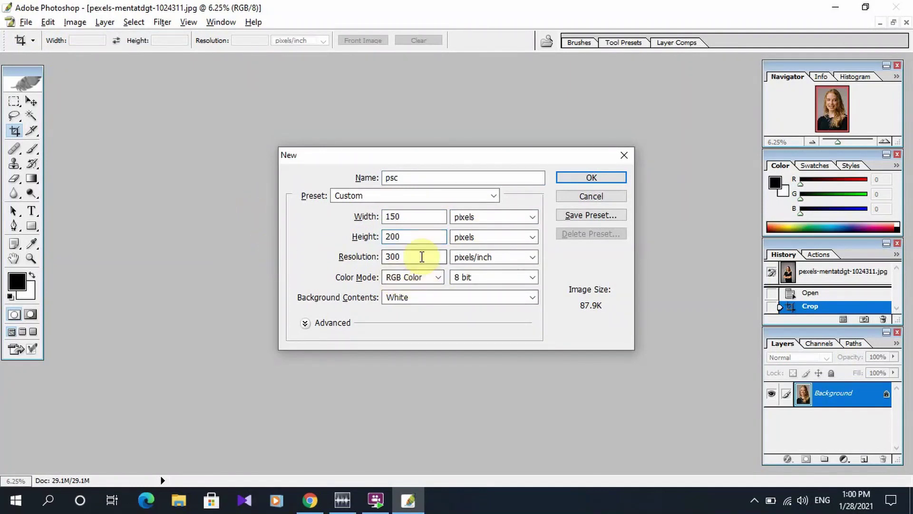
type("200")
key("BackSpace")
key("BackSpace")
type("96")
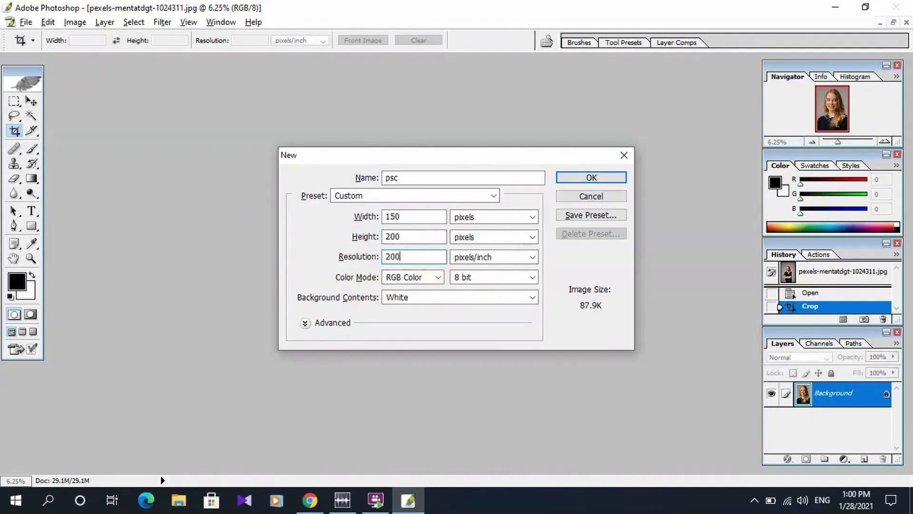
key("ctrl+a")
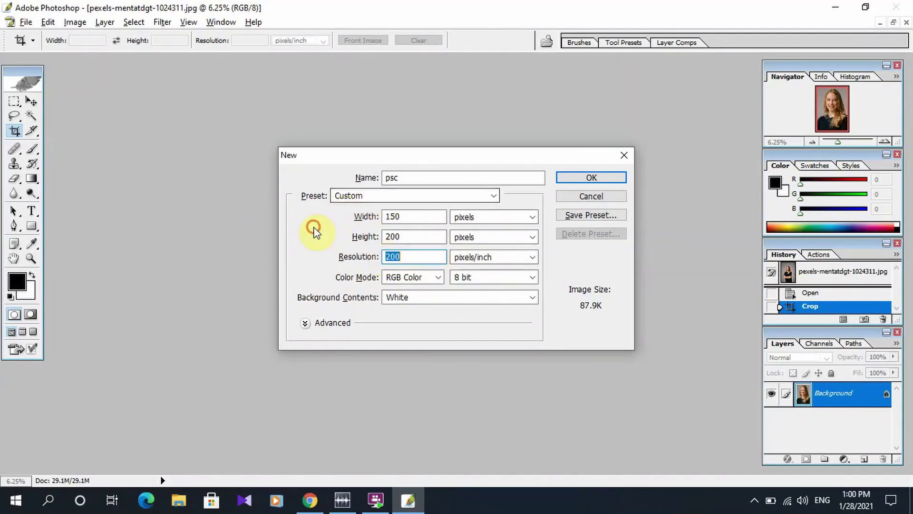
left_click(590, 177)
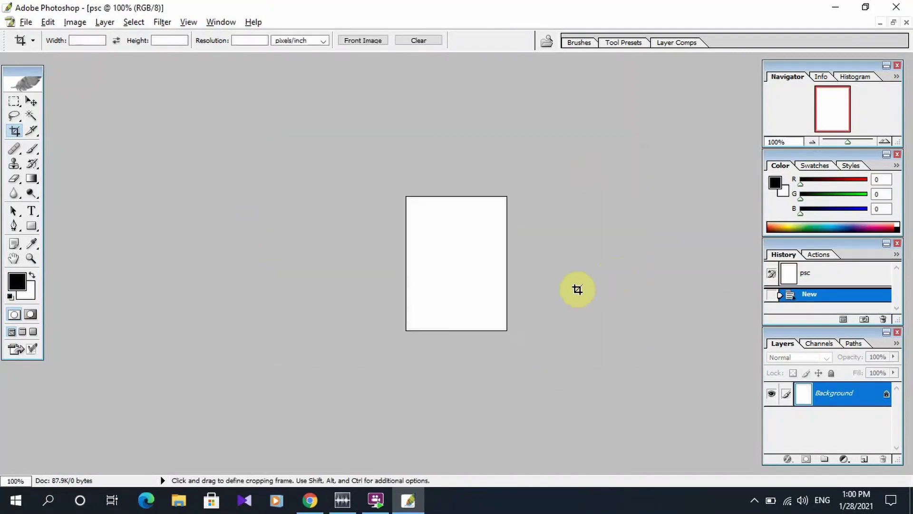
- Minimize the psc document, maximize the cropped portrait and select the whole photo with the Rectangular Marquee tool
left_click(880, 23)
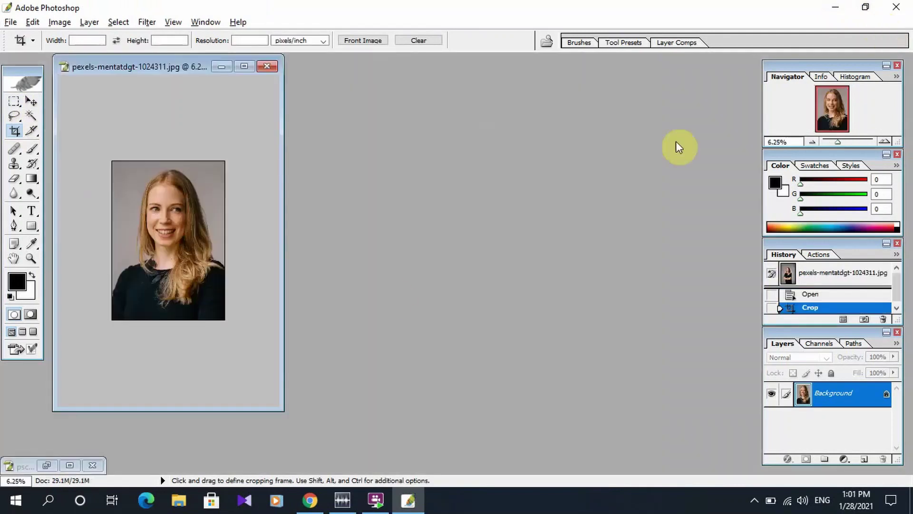
left_click(244, 66)
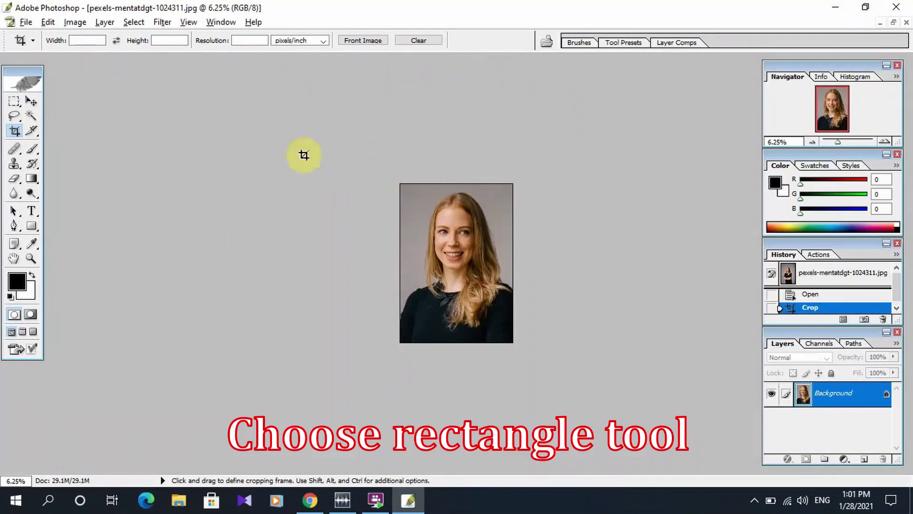
left_click(15, 103)
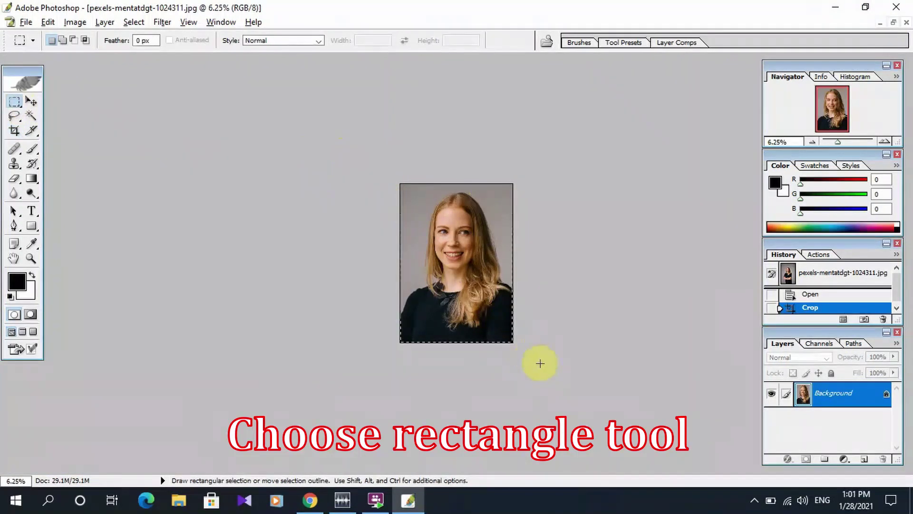
- Select the entire cropped portrait with the Rectangular Marquee tool and cut it to the clipboard
left_click_drag(546, 361, 212, 86)
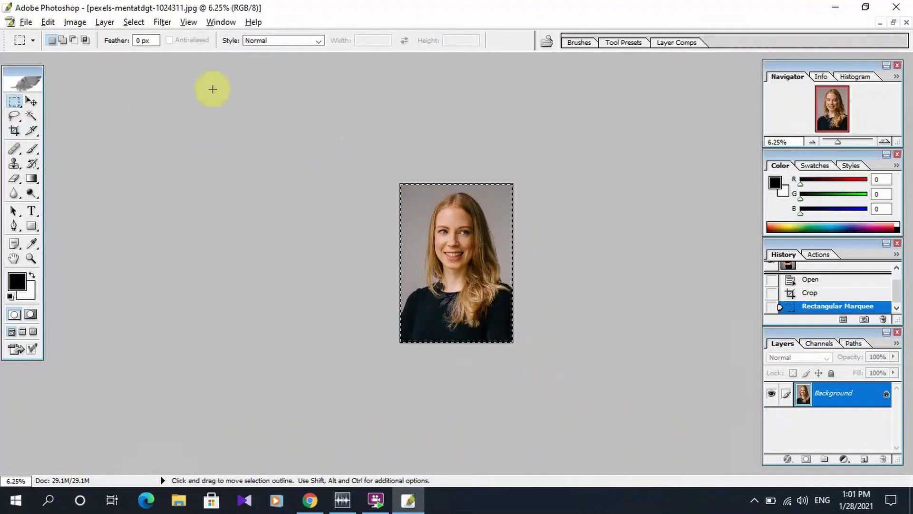
left_click(50, 23)
left_click(53, 30)
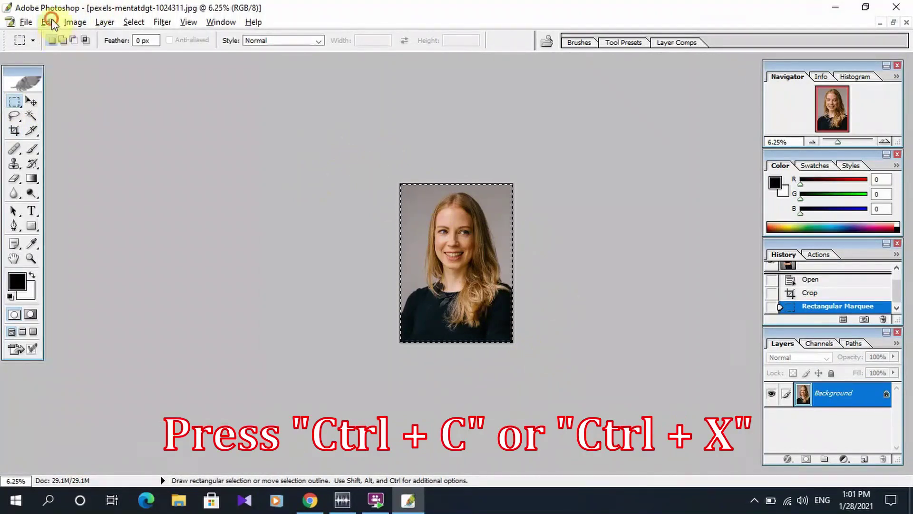
left_click(49, 22)
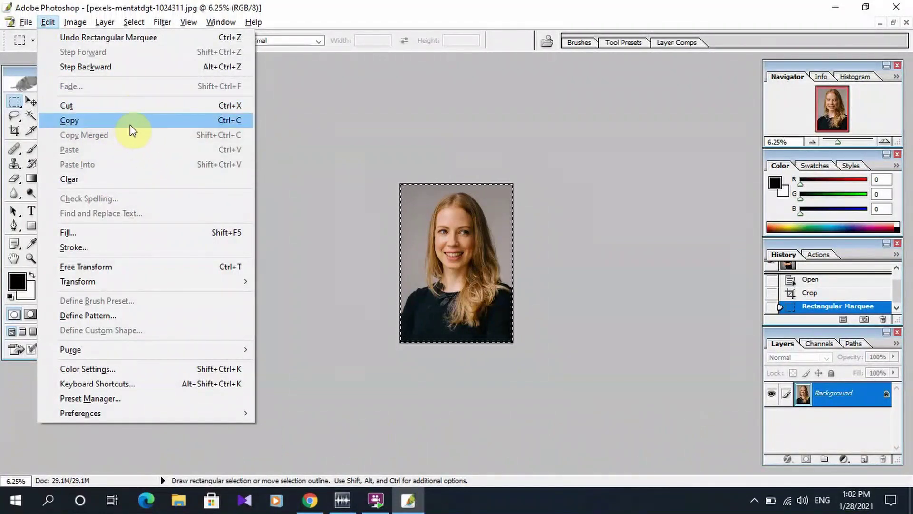
left_click(156, 106)
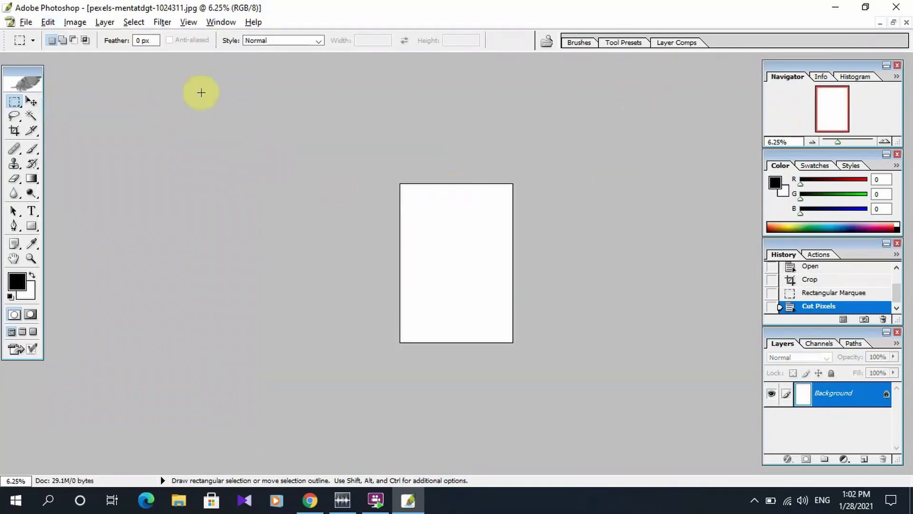
- Minimize the emptied photo document, maximize psc and paste the portrait into it
left_click(881, 23)
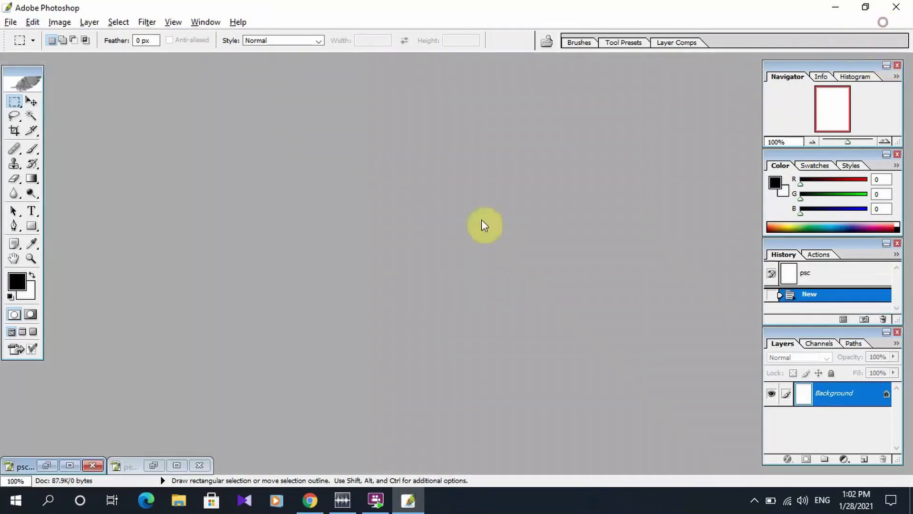
left_click(70, 465)
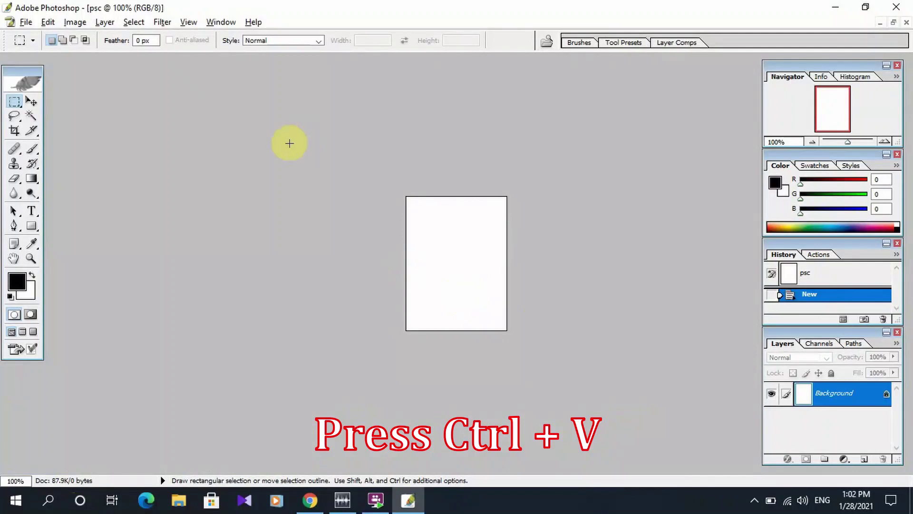
left_click(48, 22)
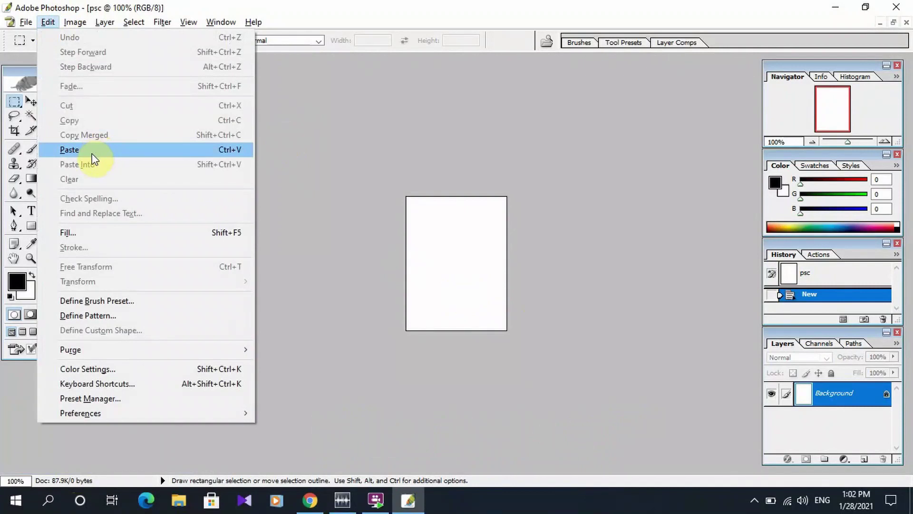
left_click(92, 154)
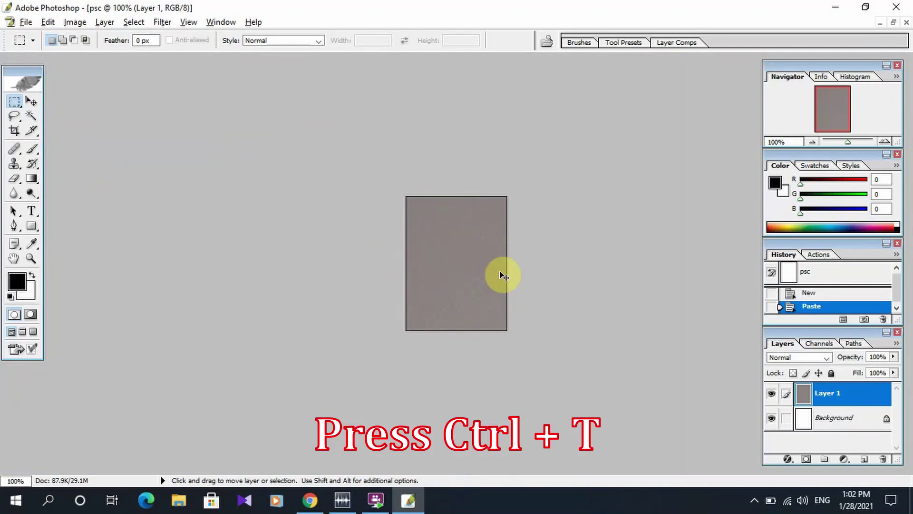
- Scale the pasted portrait with Free Transform to about 5.6% width and 5.3% height so it fills the psc canvas, and apply it
key("ctrl+t")
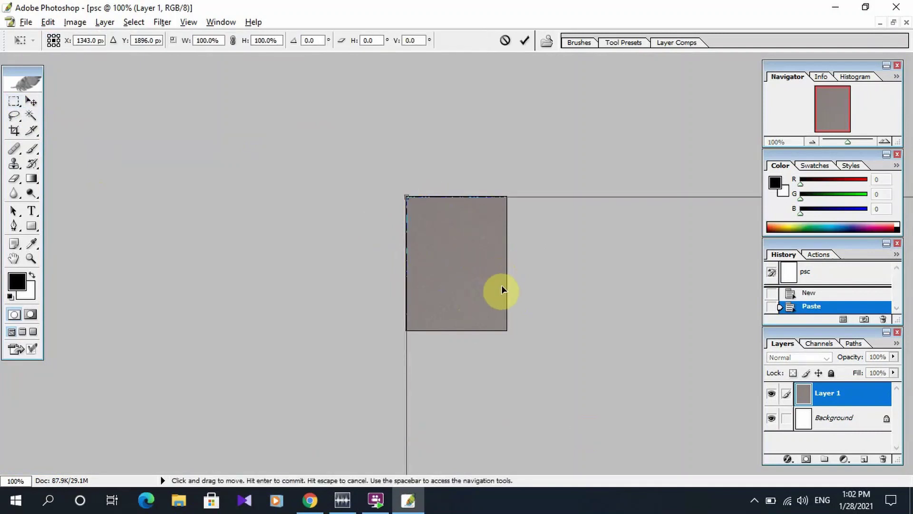
key("ctrl+0")
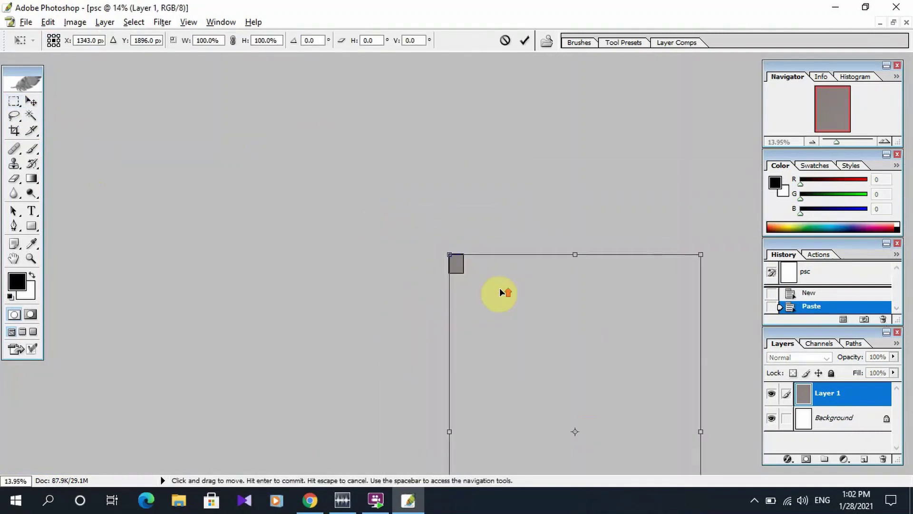
key("ctrl+0")
left_click_drag(548, 384, 464, 274)
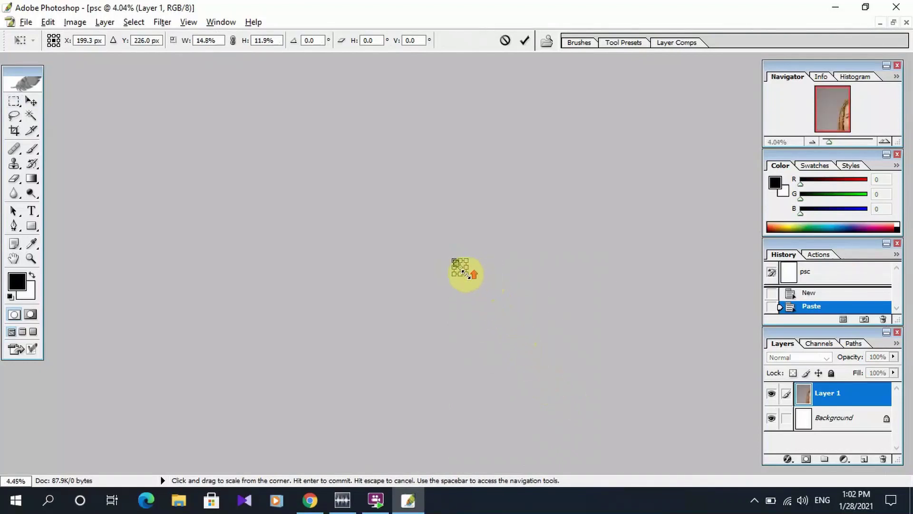
key("ctrl+0")
key("ctrl+0")
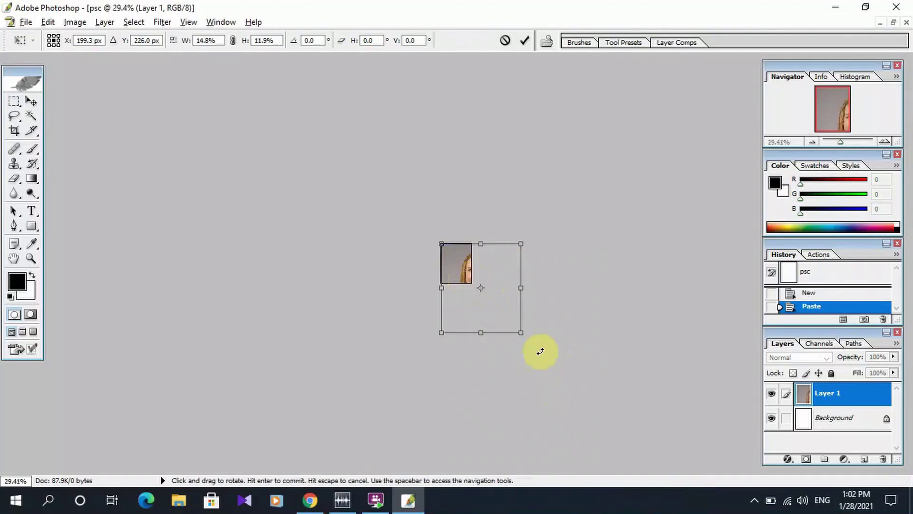
left_click_drag(520, 332, 472, 283)
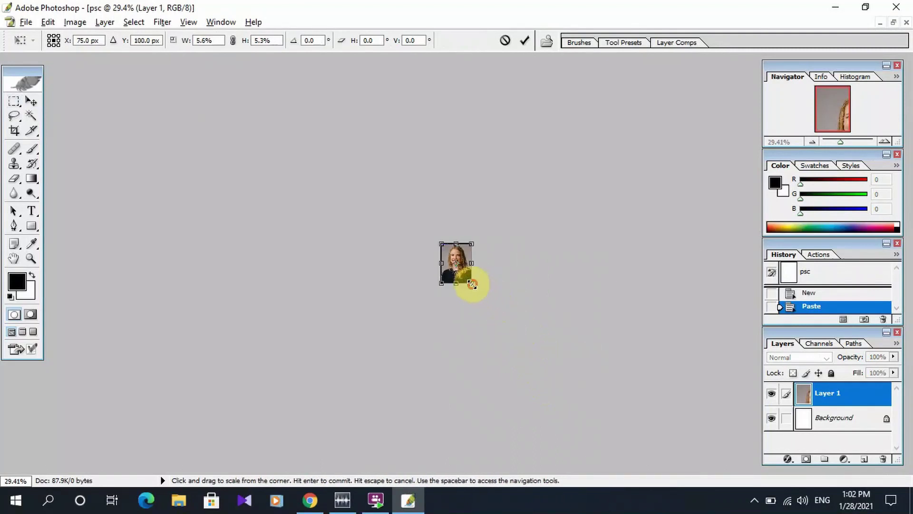
key("ctrl+0")
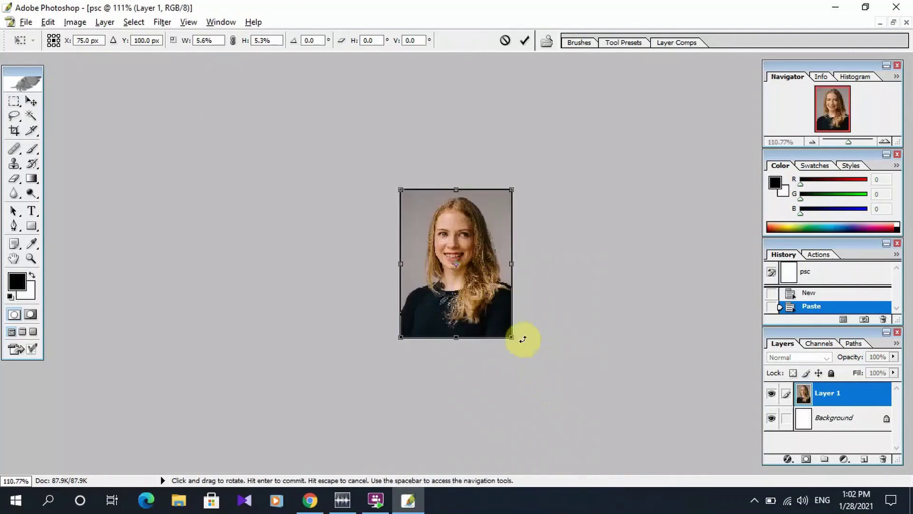
mouse_move(510, 332)
left_mouse_down()
mouse_move(489, 305)
mouse_move(508, 335)
left_mouse_up()
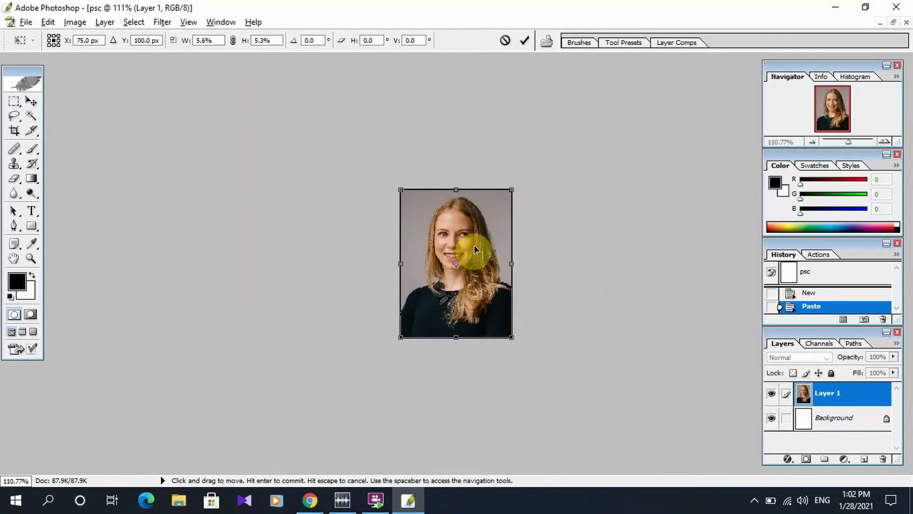
key("m")
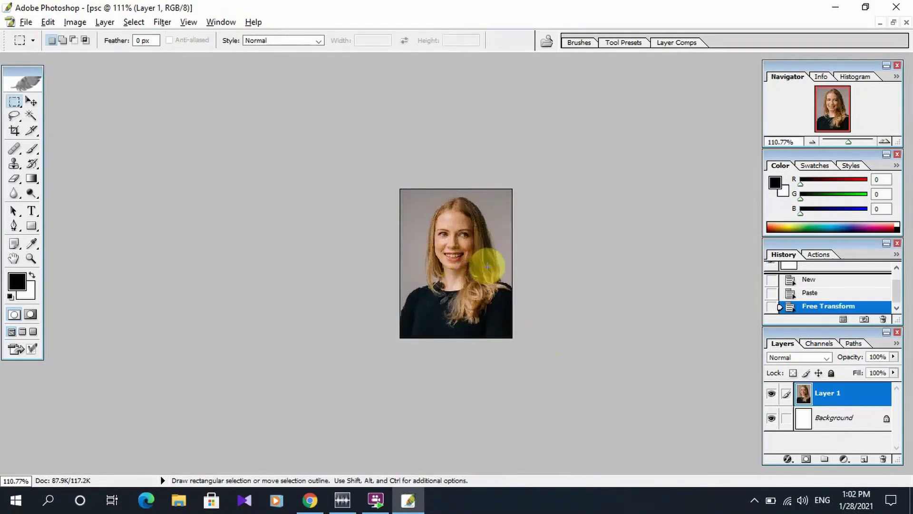
- Select the lower third of the portrait, from the shoulders down across the full width, with the Rectangular Marquee tool
scroll(526, 265, "up", 1)
scroll(527, 268, "down", 2)
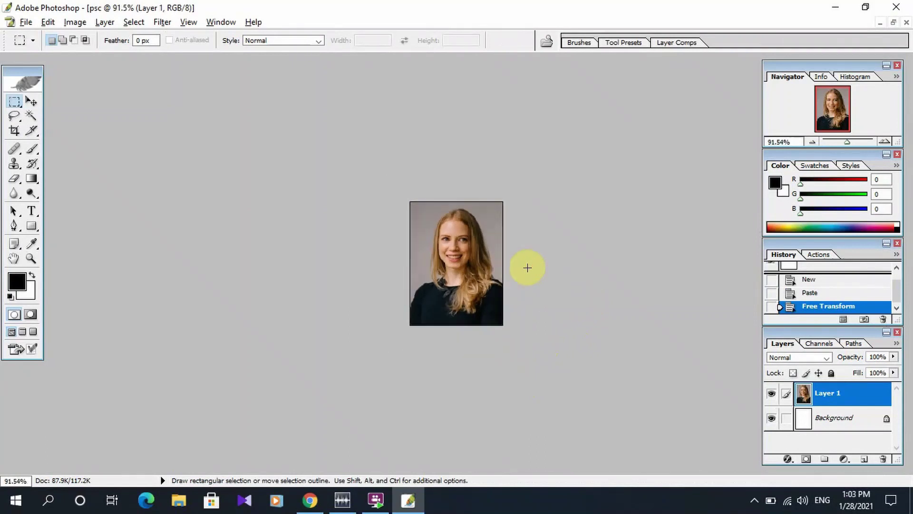
left_click(14, 101)
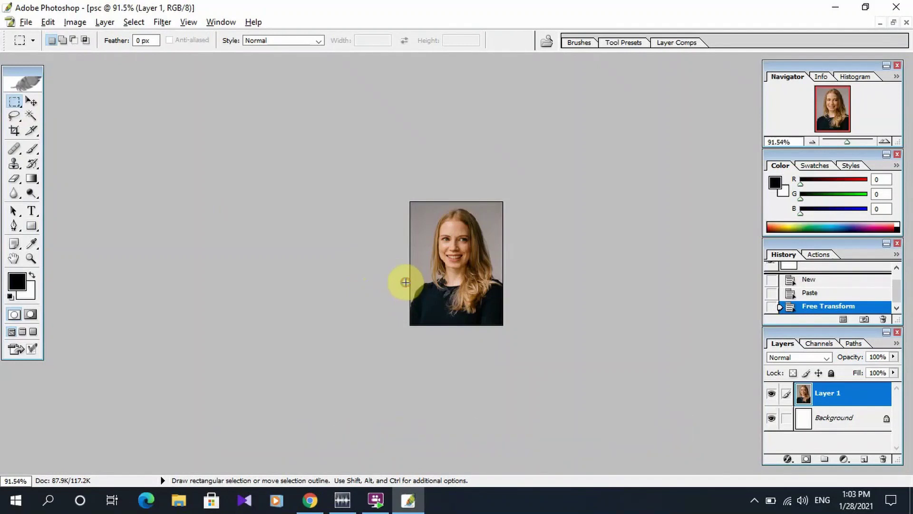
left_click_drag(405, 282, 537, 339)
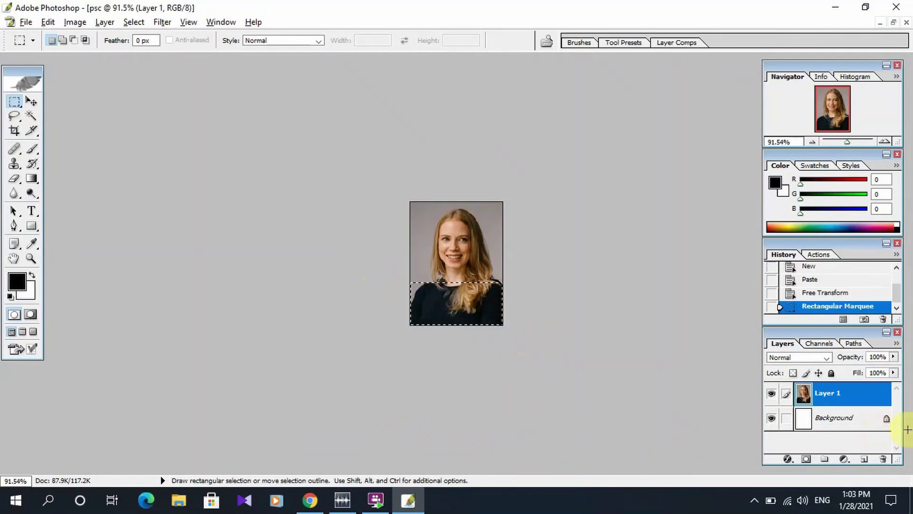
- Copy the selected area of the white Background to a new layer and move that layer above the portrait layer
left_click(825, 418)
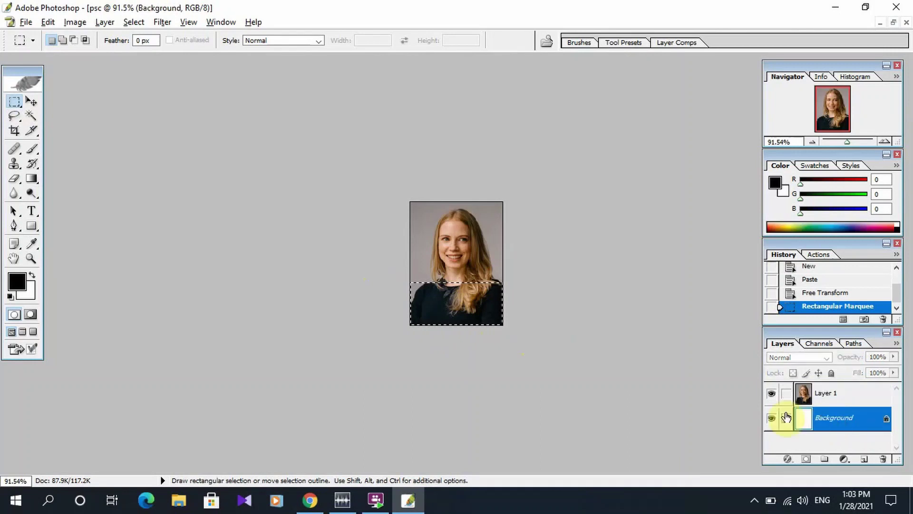
right_click(463, 306)
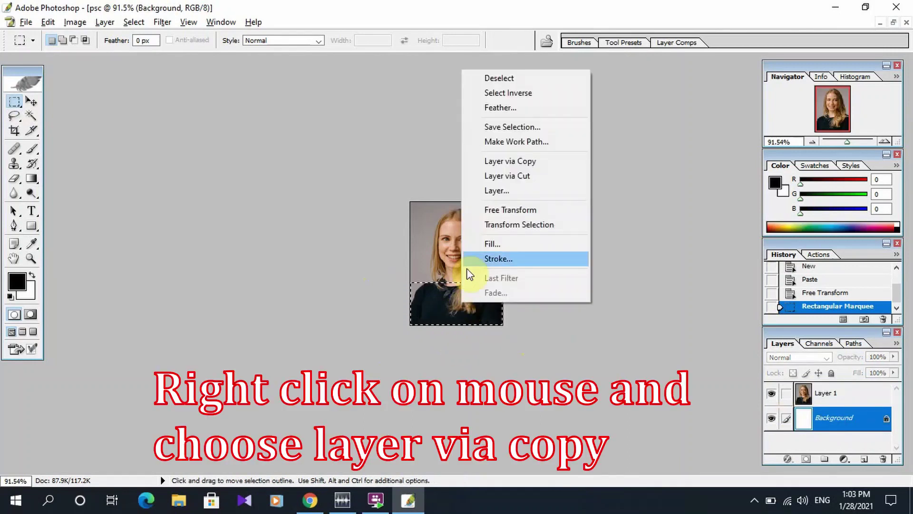
left_click(536, 164)
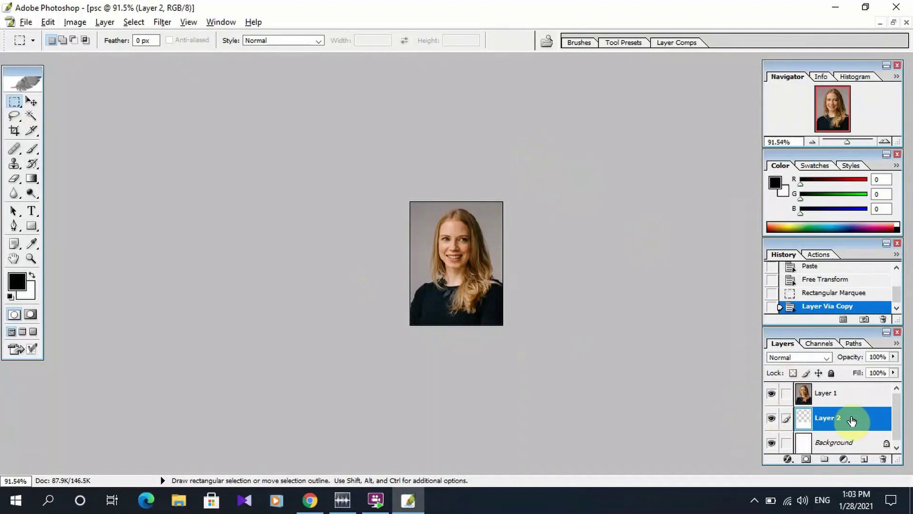
left_click_drag(843, 421, 841, 391)
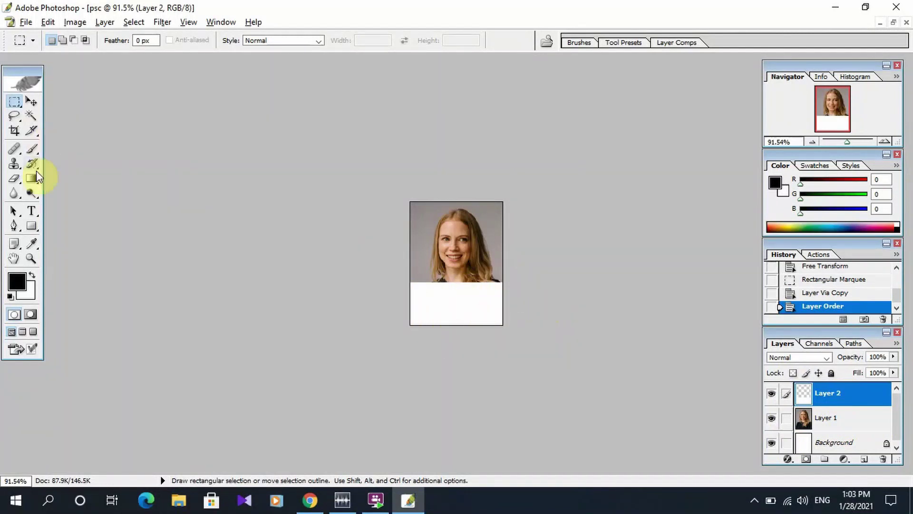
- Add the person's first name in capitals as text on the white strip and move it to the strip's upper centre
left_click(29, 211)
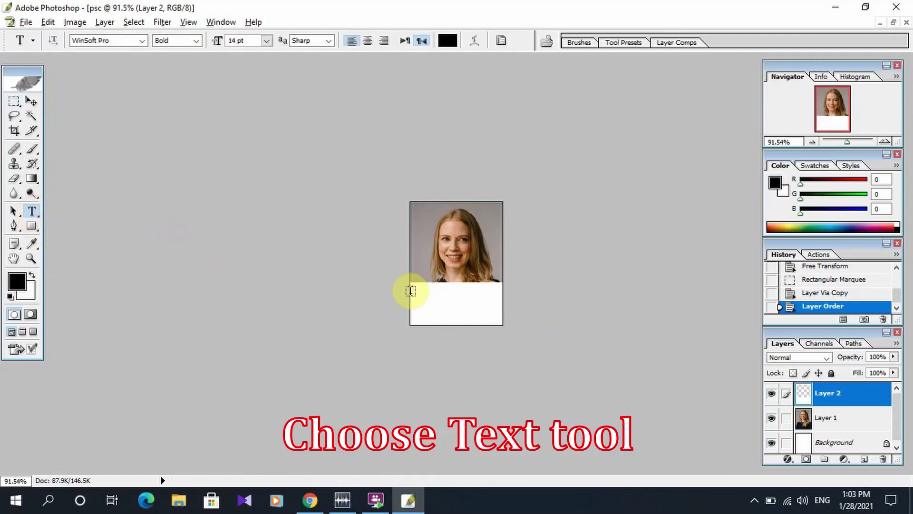
left_click_drag(412, 292, 504, 308)
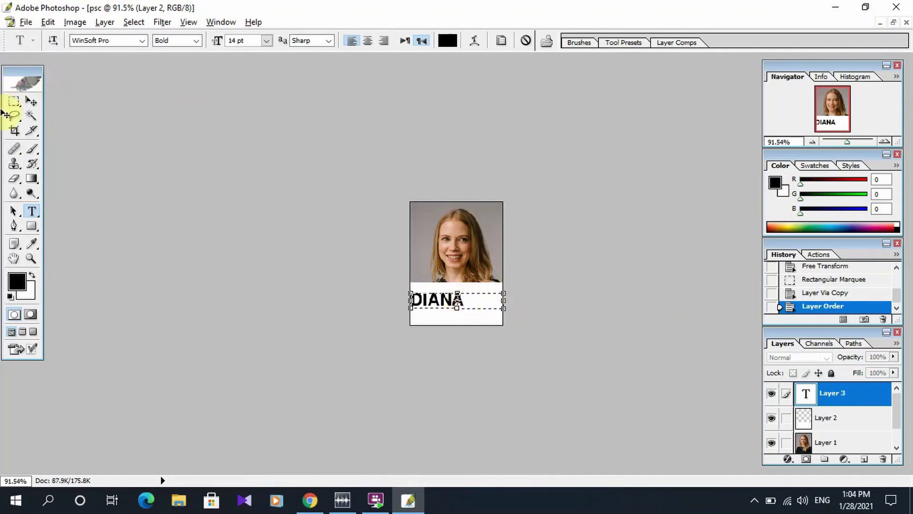
left_click(30, 102)
left_click_drag(437, 306, 453, 297)
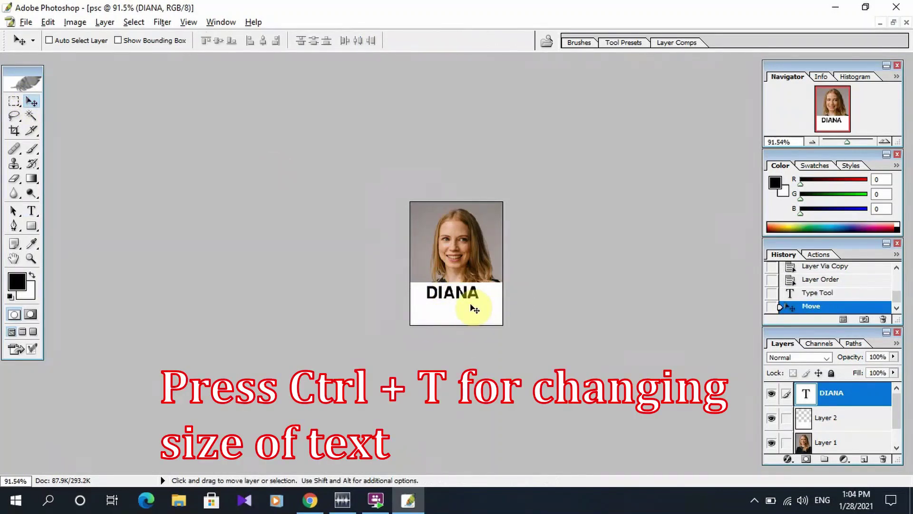
- Enlarge the name text with Free Transform to about 101.4% width and 108.7% height, nudge it slightly up and apply it
key("ctrl+t")
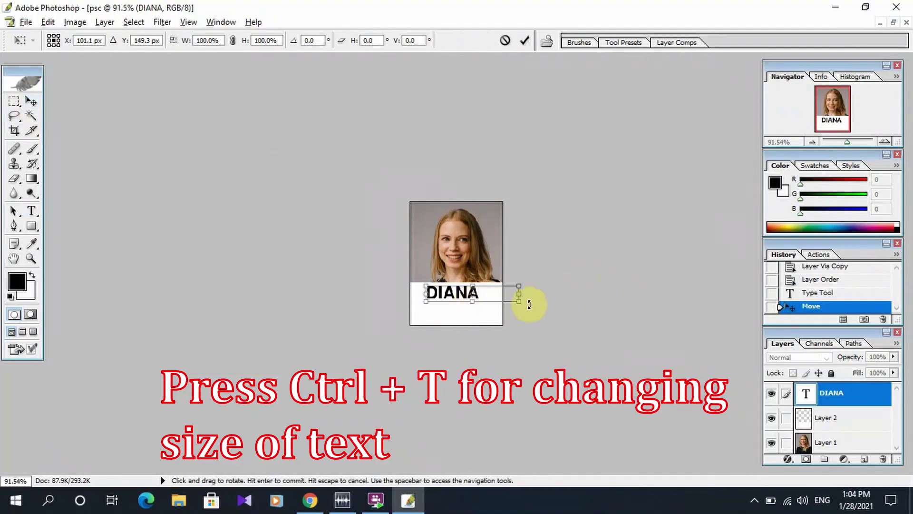
left_click_drag(521, 302, 521, 302)
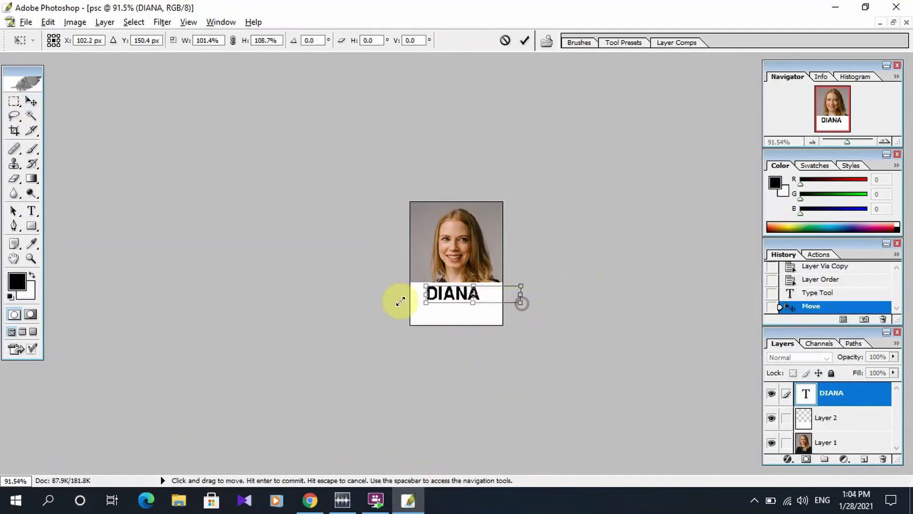
left_click_drag(452, 296, 447, 295)
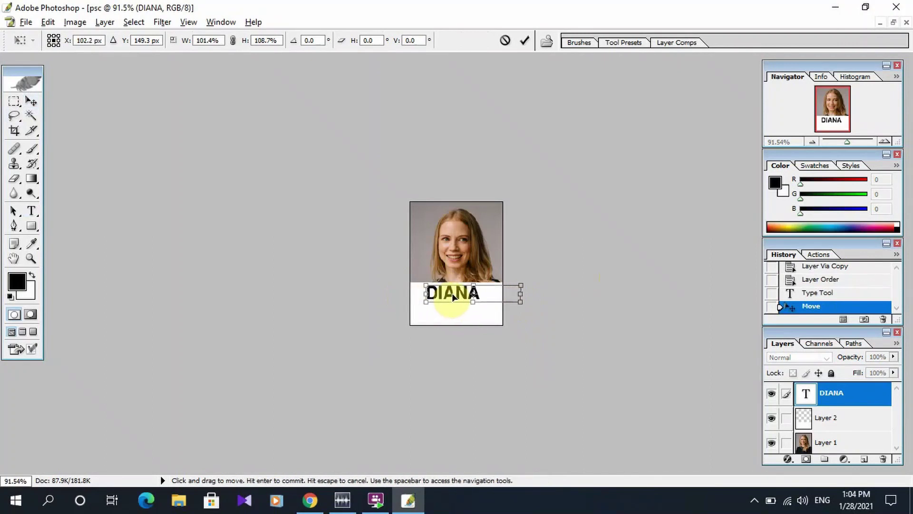
key("Return")
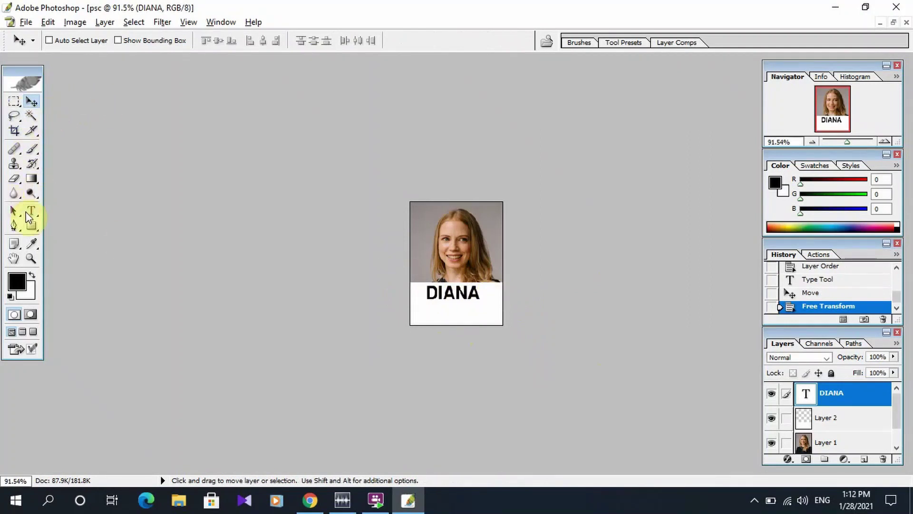
- Add a text box below the name across the white strip and enter the date 28/01/2021
left_click(30, 213)
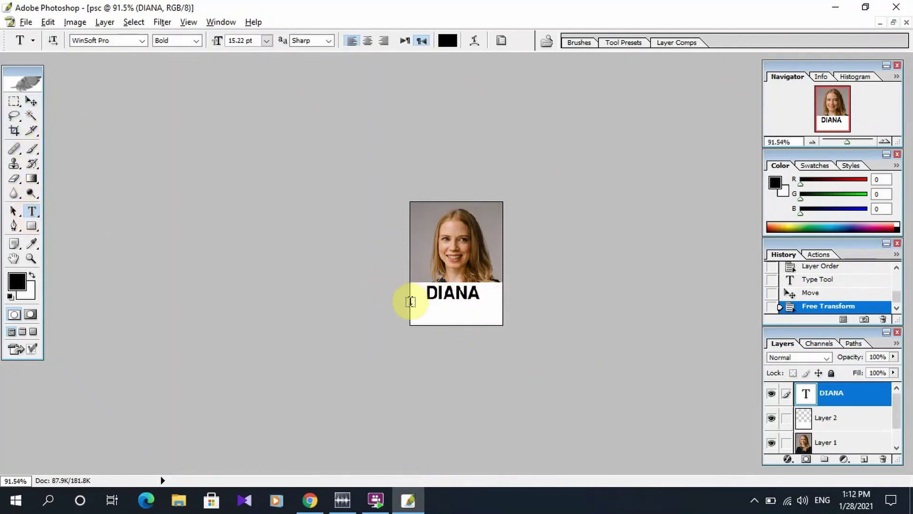
left_click_drag(411, 303, 499, 319)
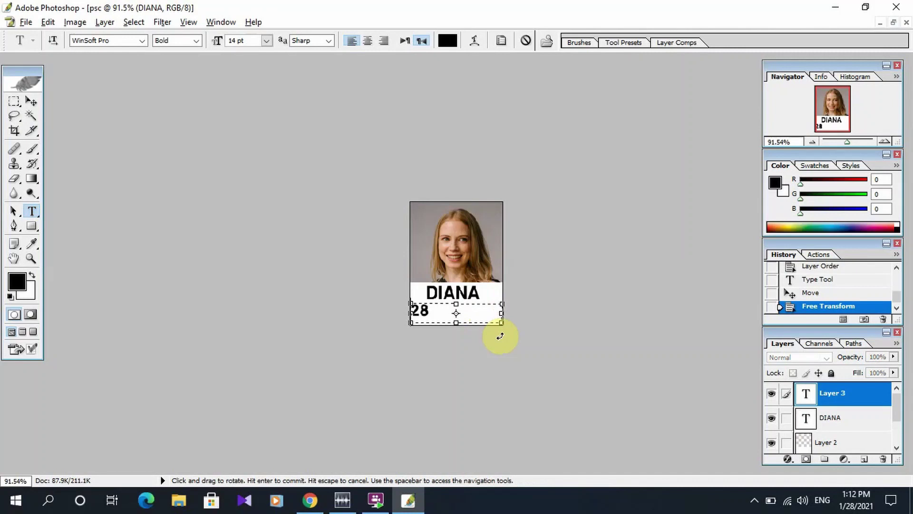
key("shift+Left")
key("shift+Right")
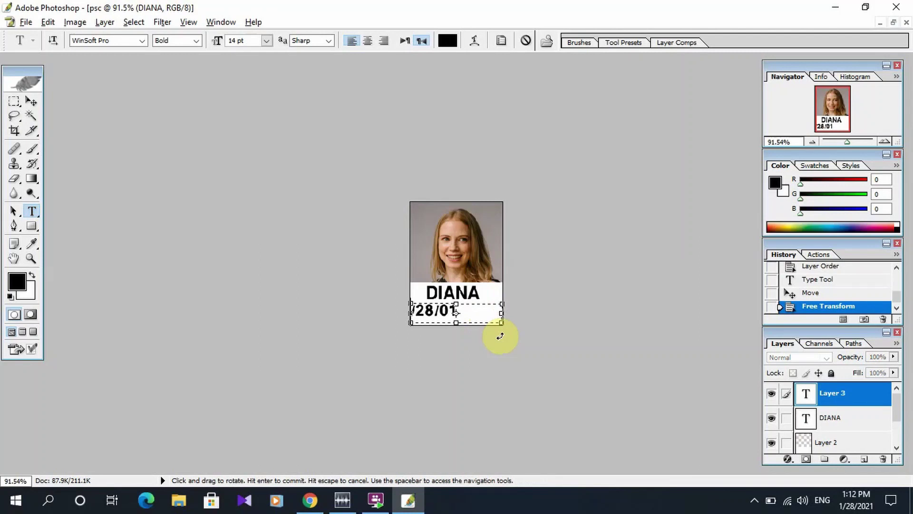
key("shift+Left")
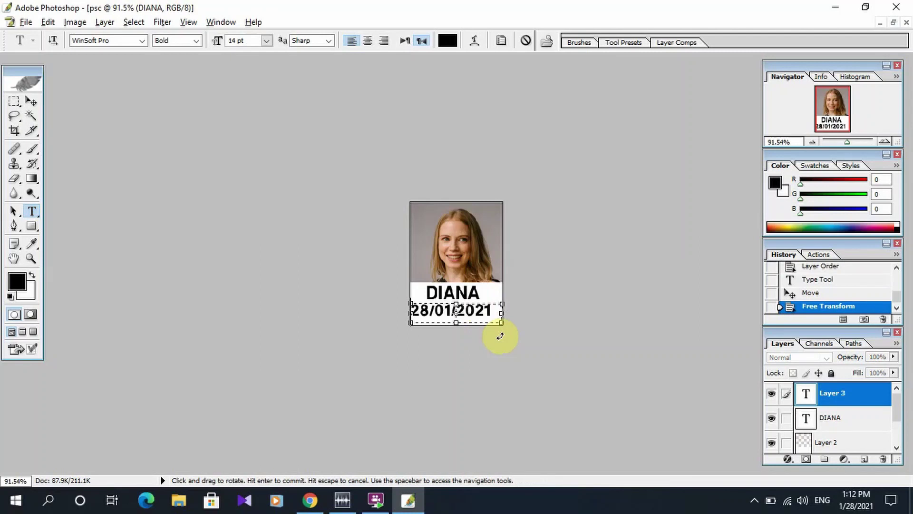
key("Return")
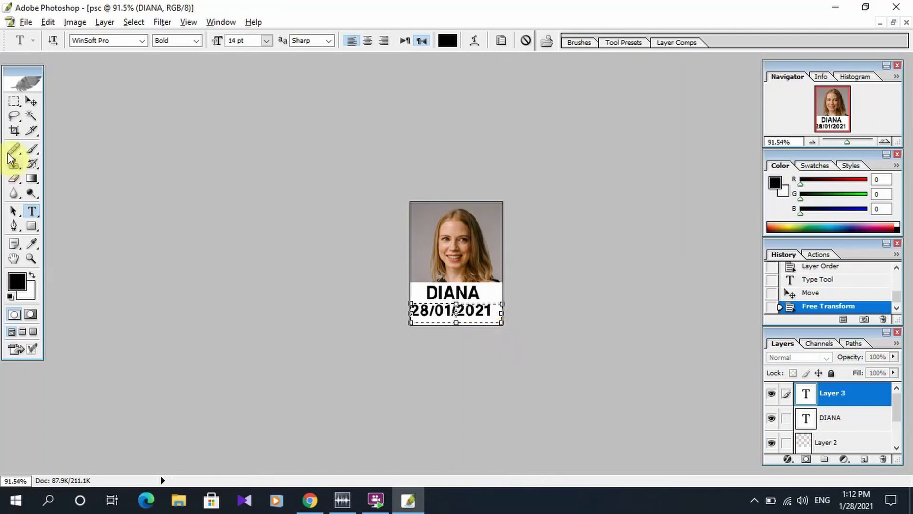
- Commit the date text and move it to the centre of the white strip, just below the name
left_click(31, 101)
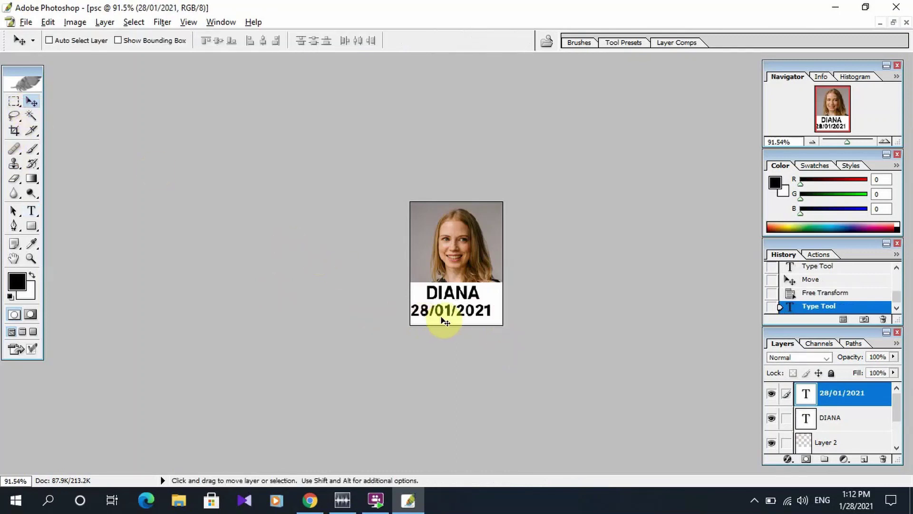
left_click_drag(440, 318, 447, 316)
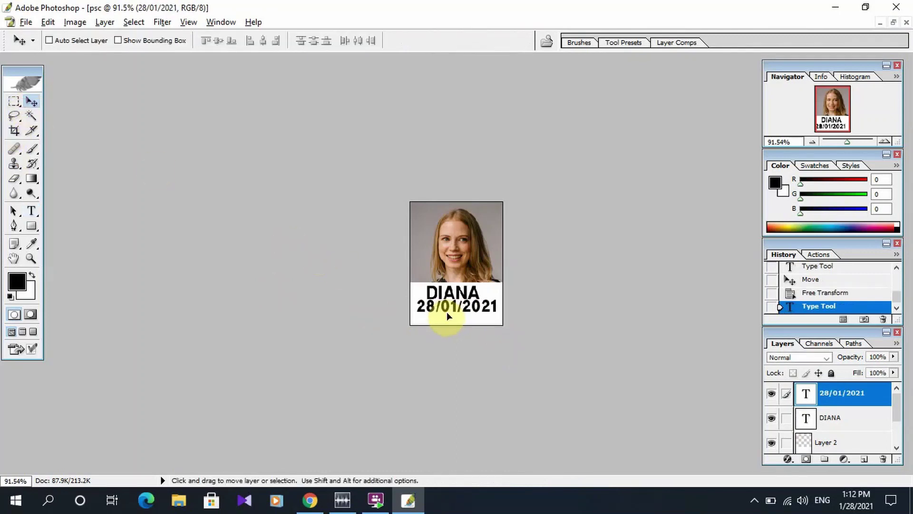
key("shift+Left")
key("shift+Right")
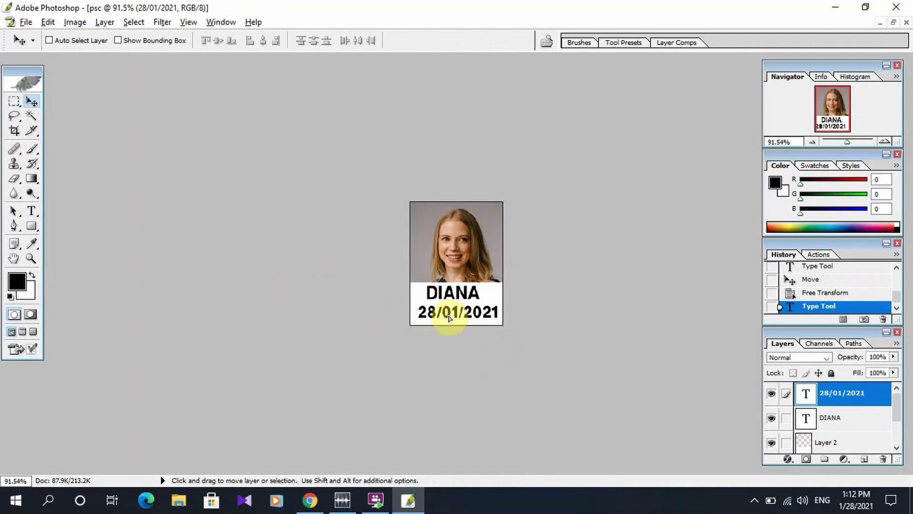
left_click_drag(450, 318, 447, 319)
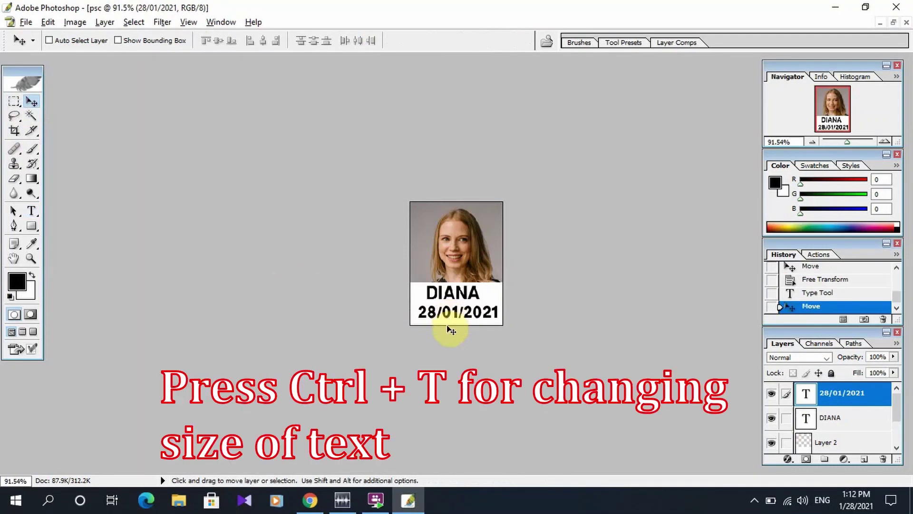
- Narrow the date text with Free Transform to about 92.7% width, keeping 100% height, and apply it
key("ctrl+t")
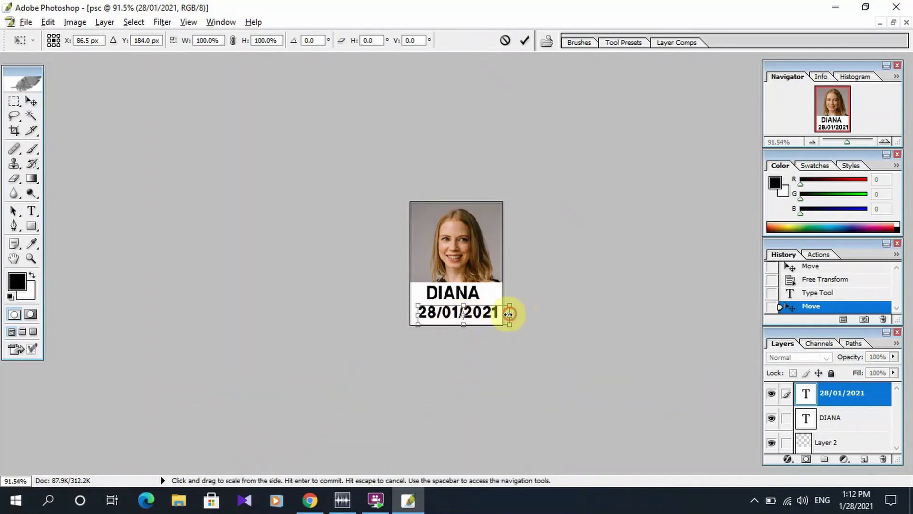
left_click_drag(508, 314, 482, 318)
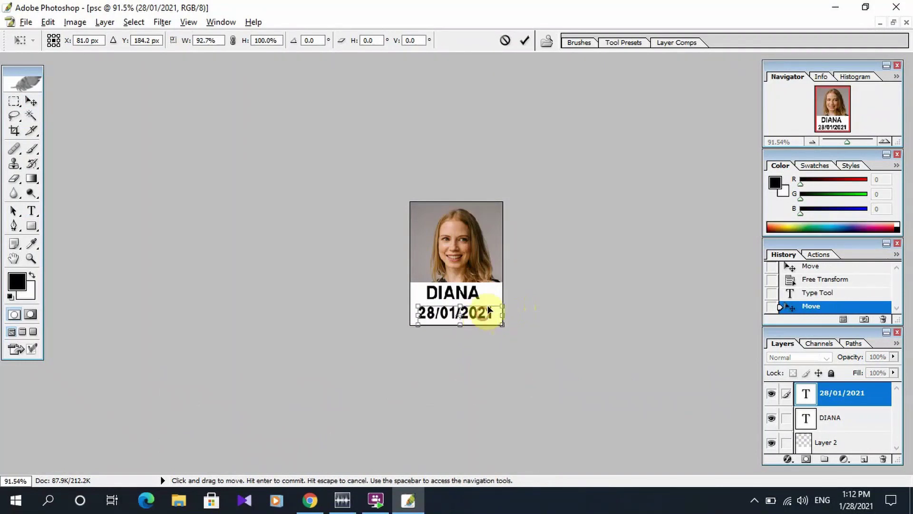
key("Return")
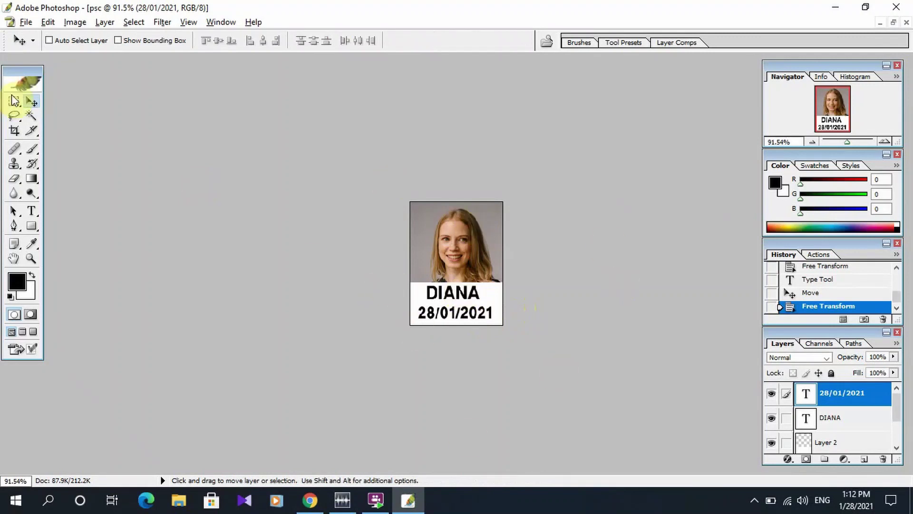
- Open the finished document in Save for Web for export
left_click(25, 22)
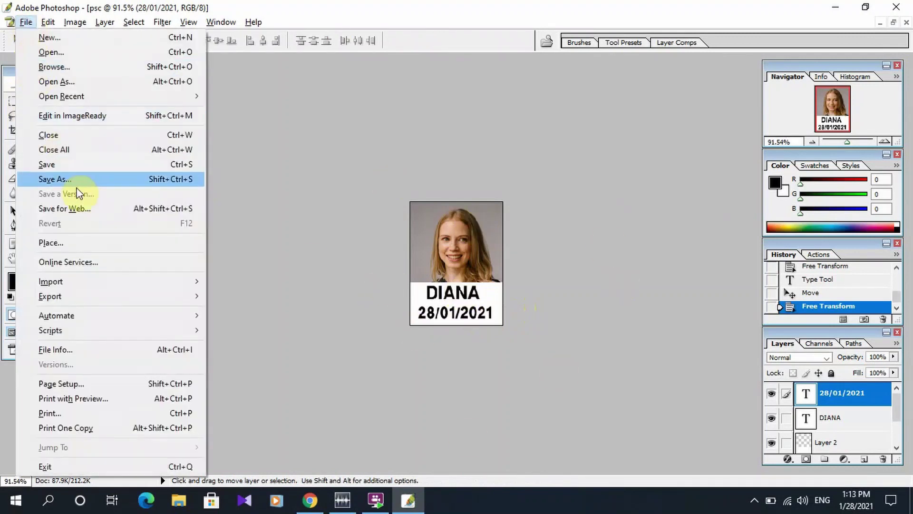
left_click(79, 209)
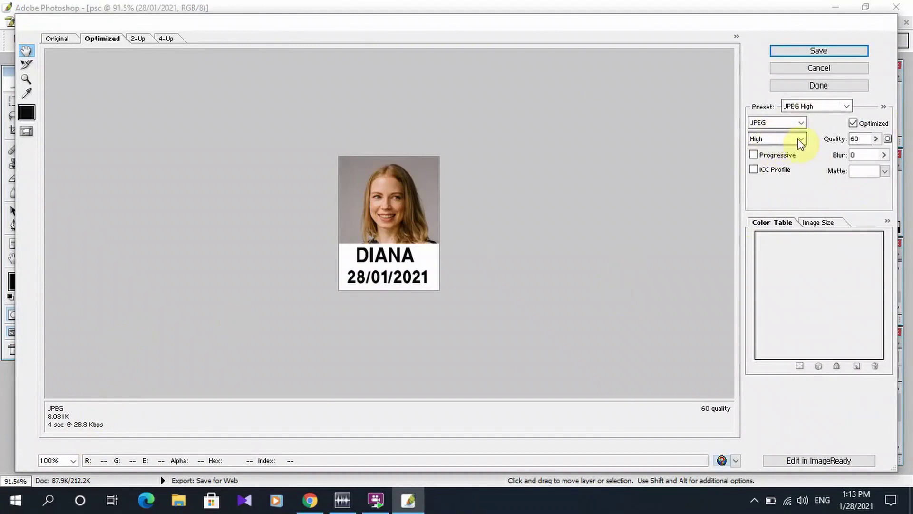
- Try the Low, Maximum and High JPEG qualities and a custom quality of 64 to compare the resulting file sizes
left_click(799, 139)
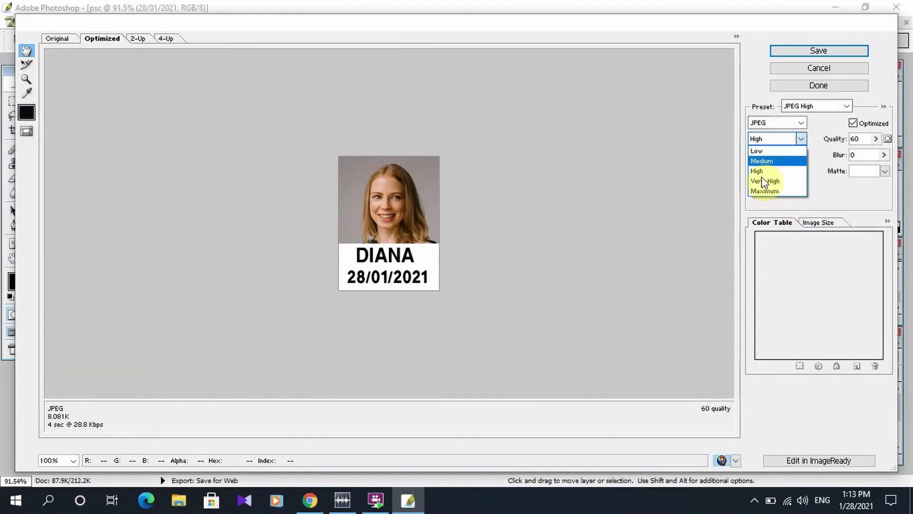
left_click(769, 151)
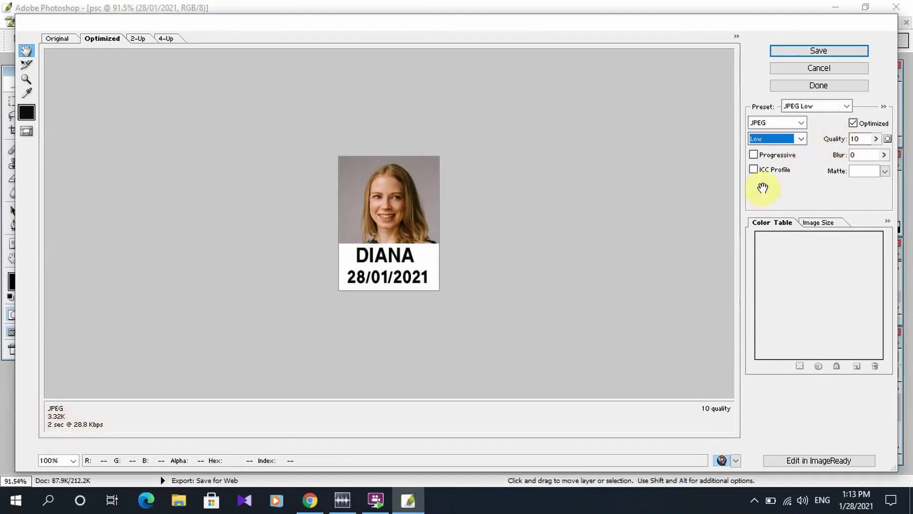
left_click(801, 138)
left_click(791, 192)
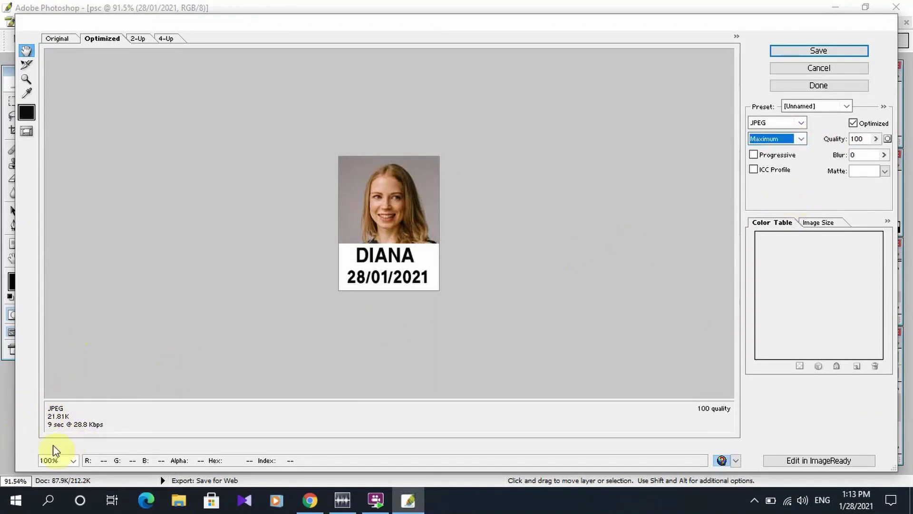
left_click(801, 139)
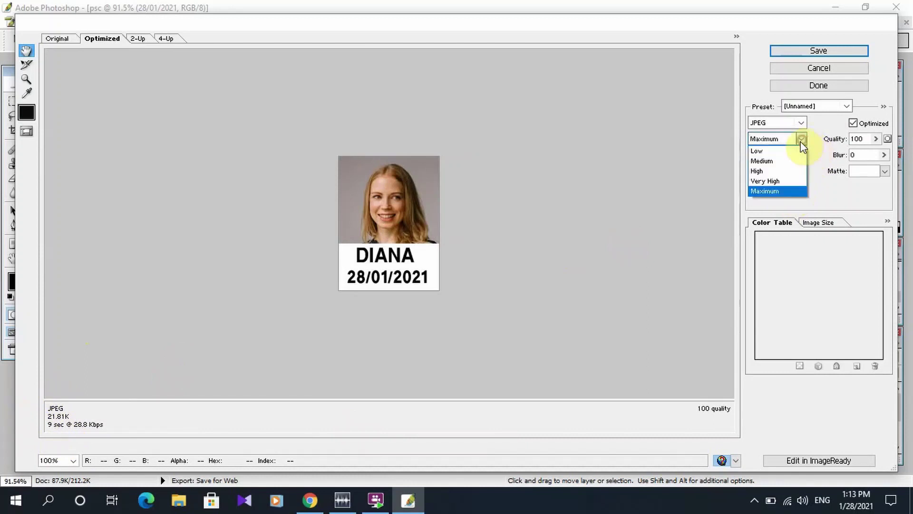
left_click(790, 178)
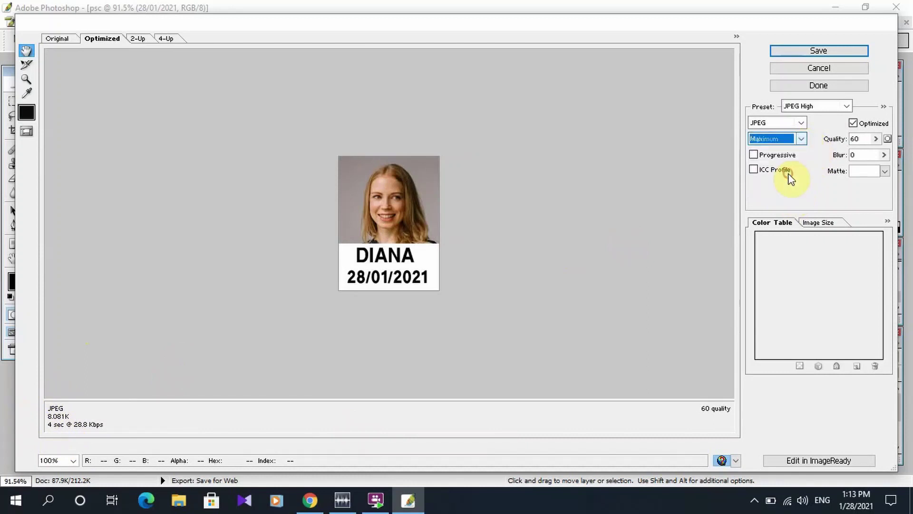
left_click(877, 139)
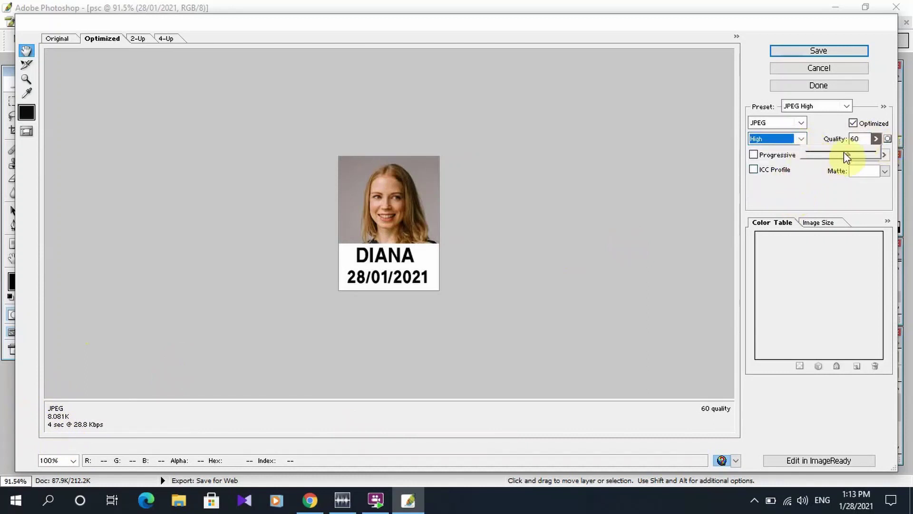
mouse_move(845, 157)
left_mouse_down()
mouse_move(811, 157)
mouse_move(853, 158)
left_mouse_up()
- Set the JPEG quality to the High preset and save the optimized image as psc.jpg in the Edit folder
left_click(800, 138)
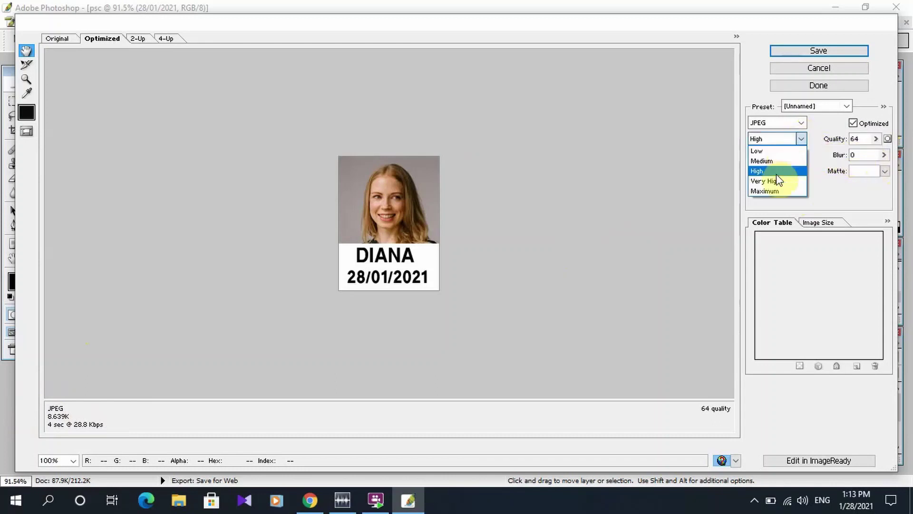
left_click(783, 172)
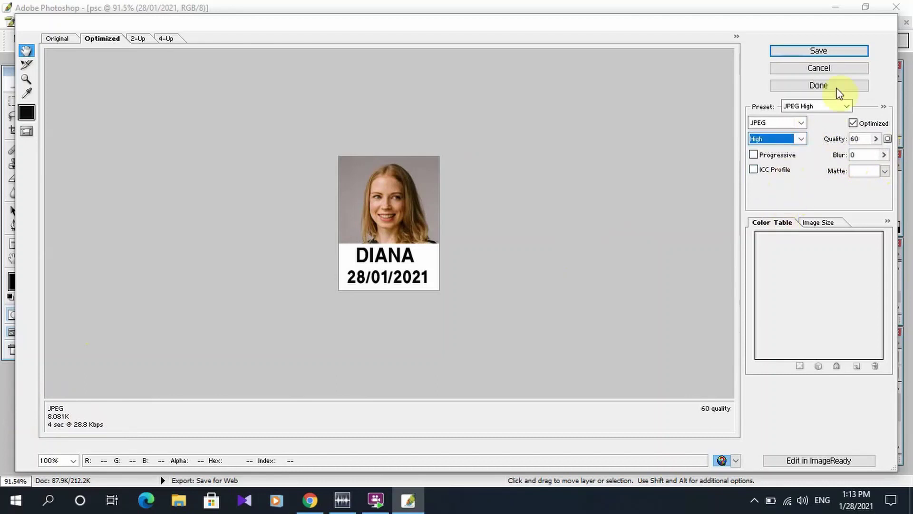
left_click(832, 51)
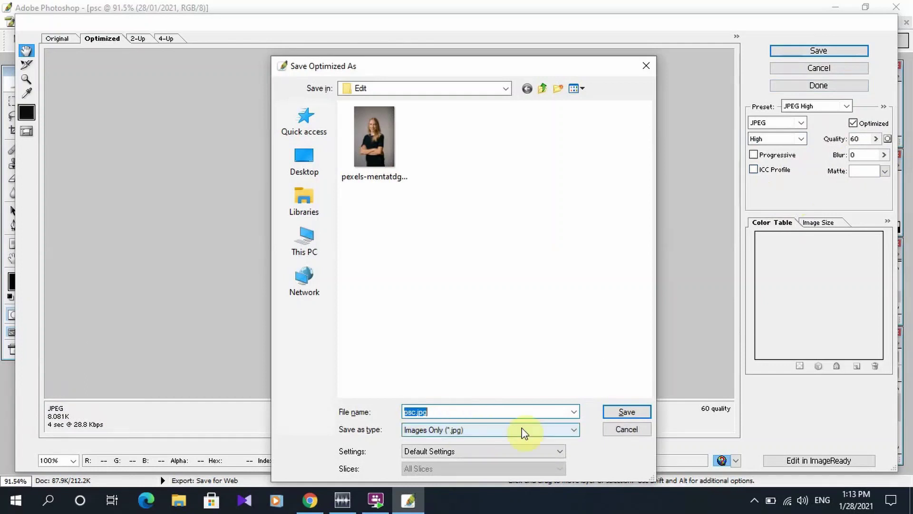
left_click(627, 412)
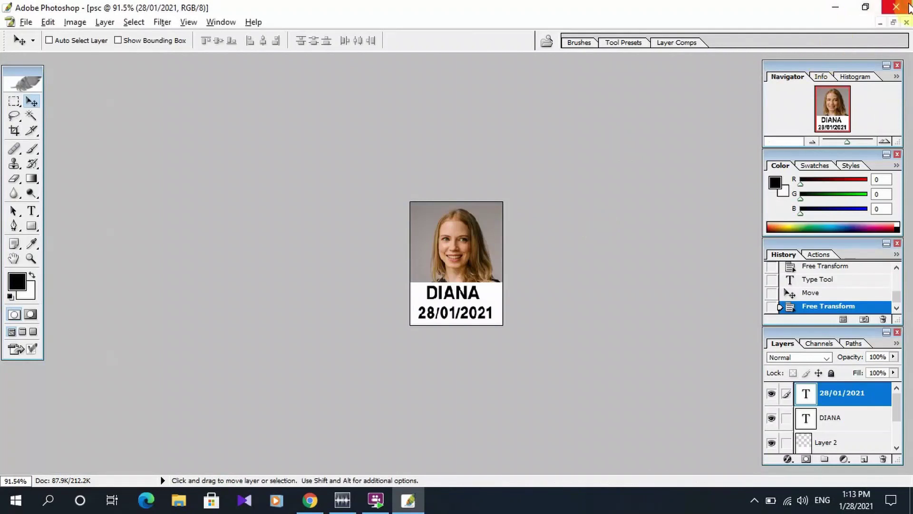
- Quit Photoshop without saving changes to the open documents
left_click(908, 7)
left_click(479, 197)
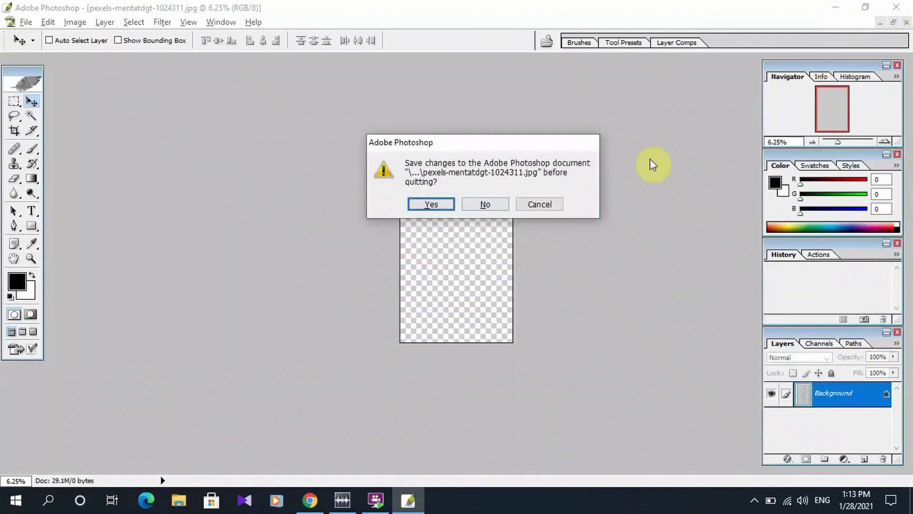
left_click(488, 205)
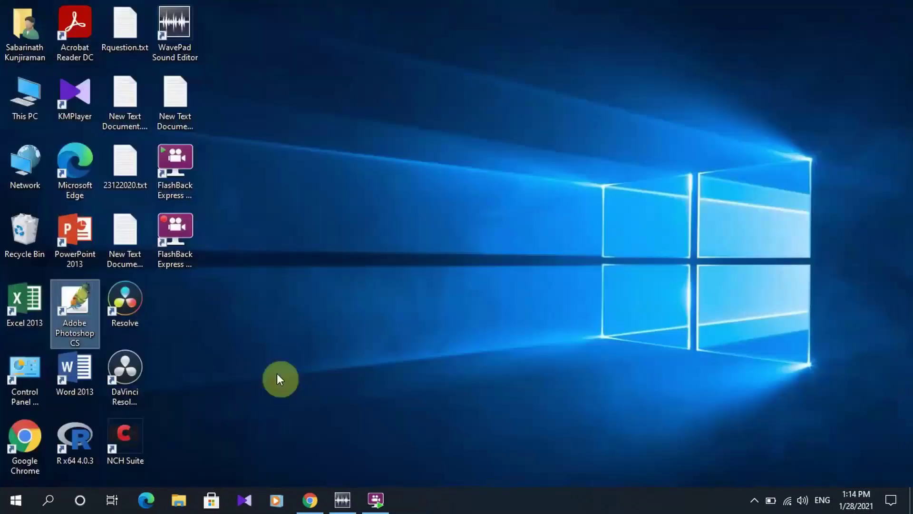
- Switch to File Explorer, open the Edit folder on Local Disk (E:) and compare the file details of the original pexels photo and psc.jpg
left_click(179, 501)
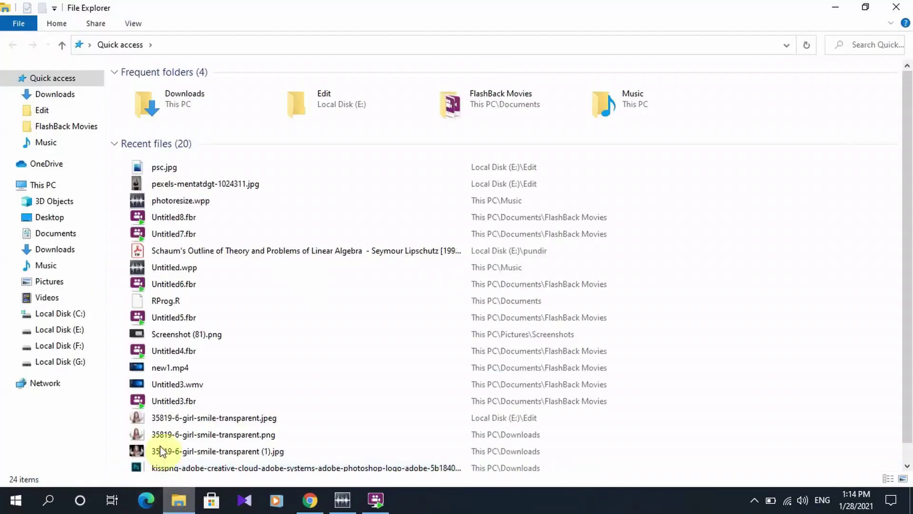
left_click(76, 331)
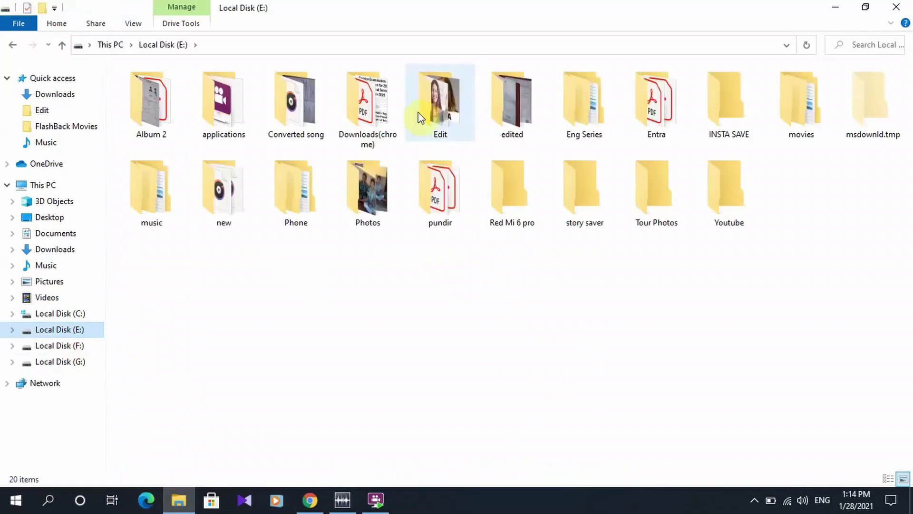
double_click(448, 116)
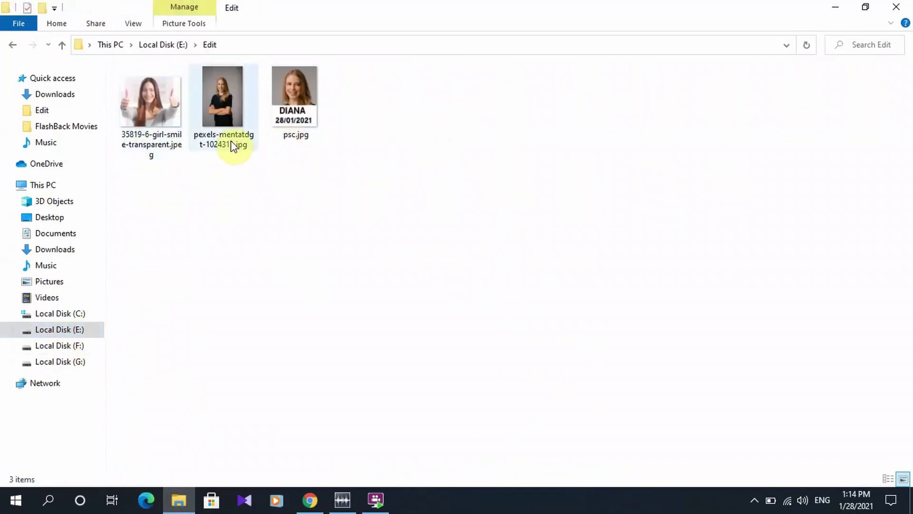
mouse_move(230, 140)
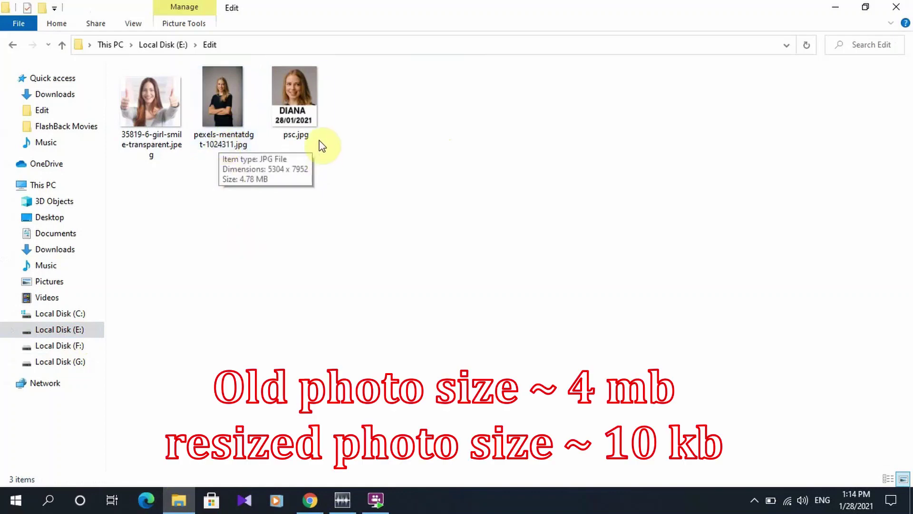
mouse_move(316, 138)
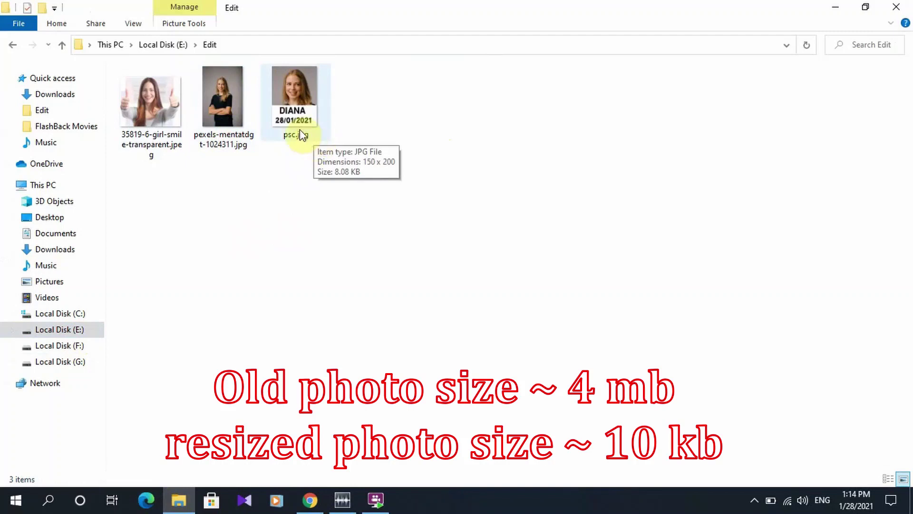
- View psc.jpg slightly enlarged in Photos, then close the viewer and minimize the folder window
double_click(295, 116)
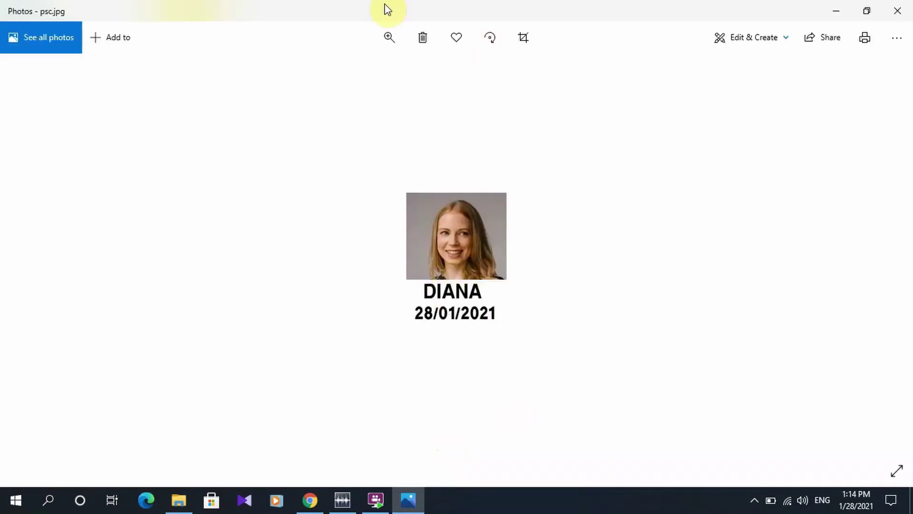
left_click(386, 38)
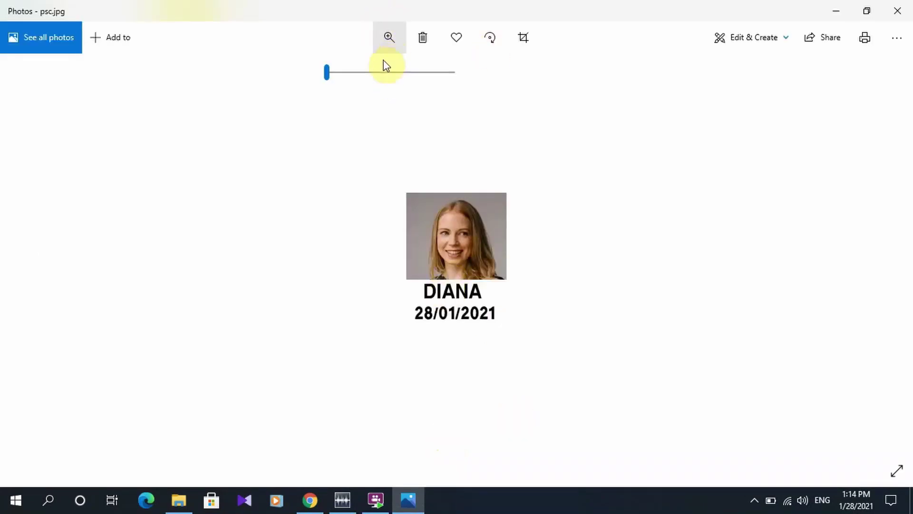
mouse_move(327, 72)
left_mouse_down()
mouse_move(385, 69)
mouse_move(327, 73)
left_mouse_up()
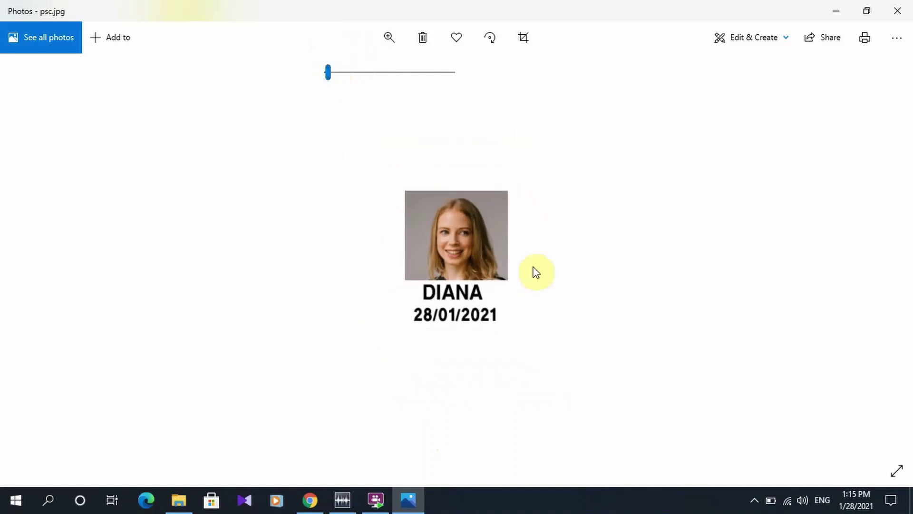
left_click(887, 14)
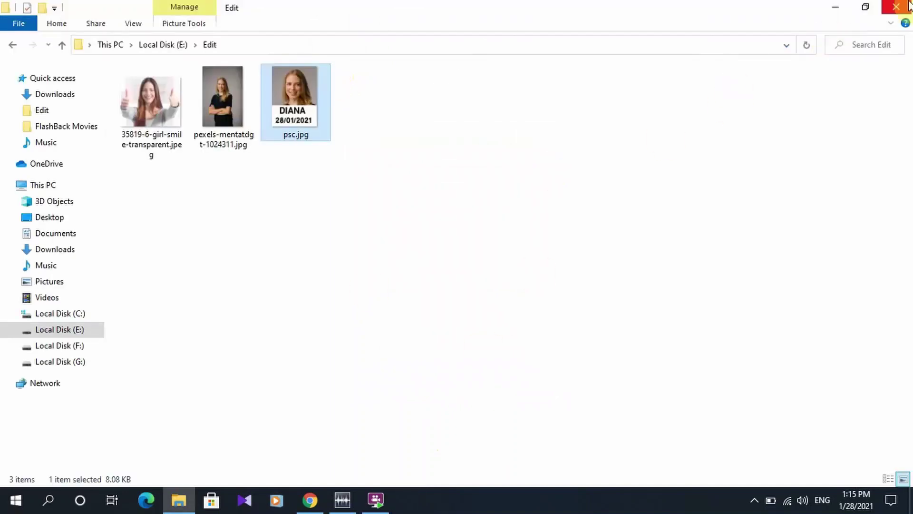
left_click(836, 6)
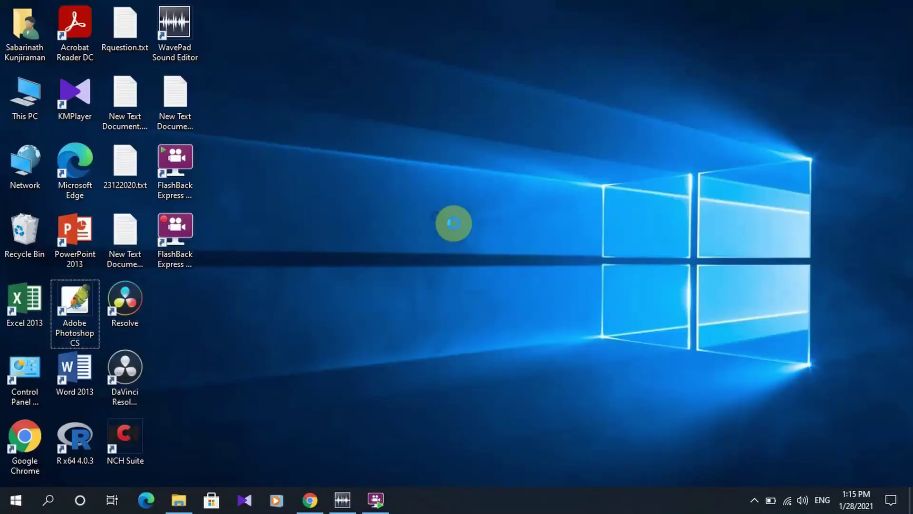